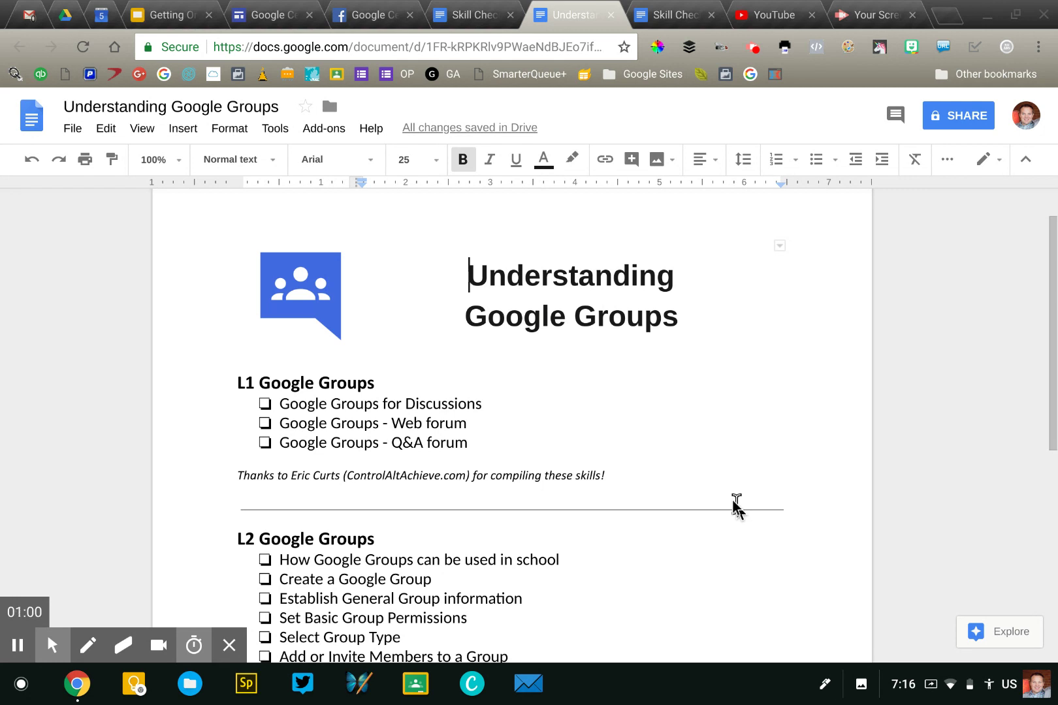
# - Scroll down the document to the six-benefit Sharing by Group list below the L2 checklist
pyautogui.scroll(-1, 535, 414)
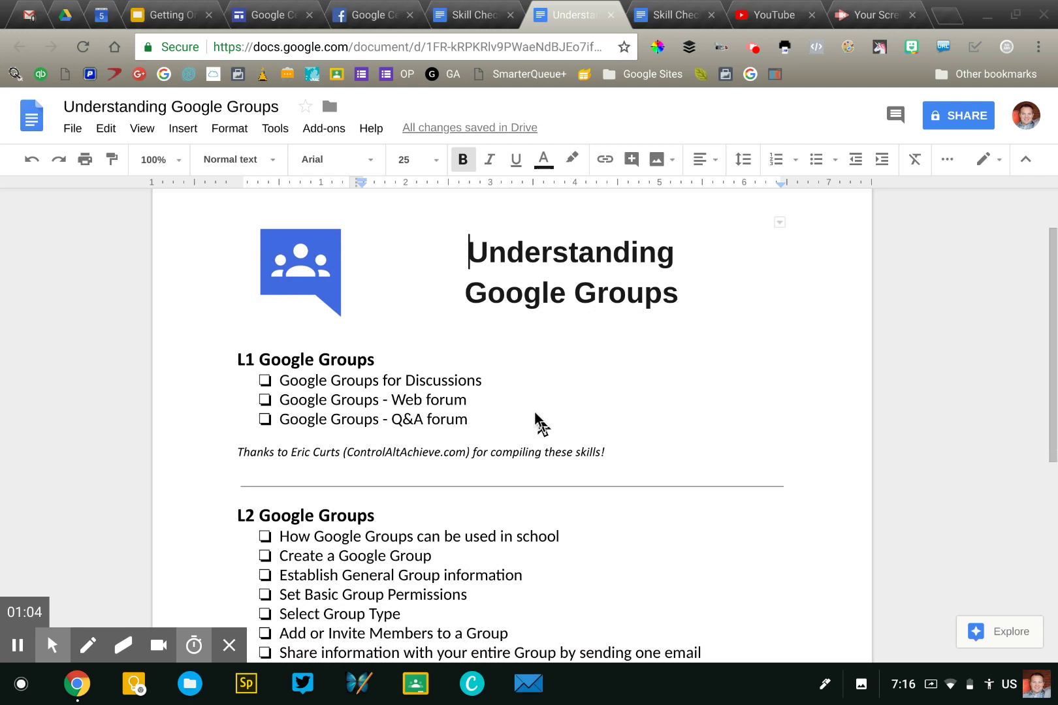
pyautogui.scroll(-1, 534, 413)
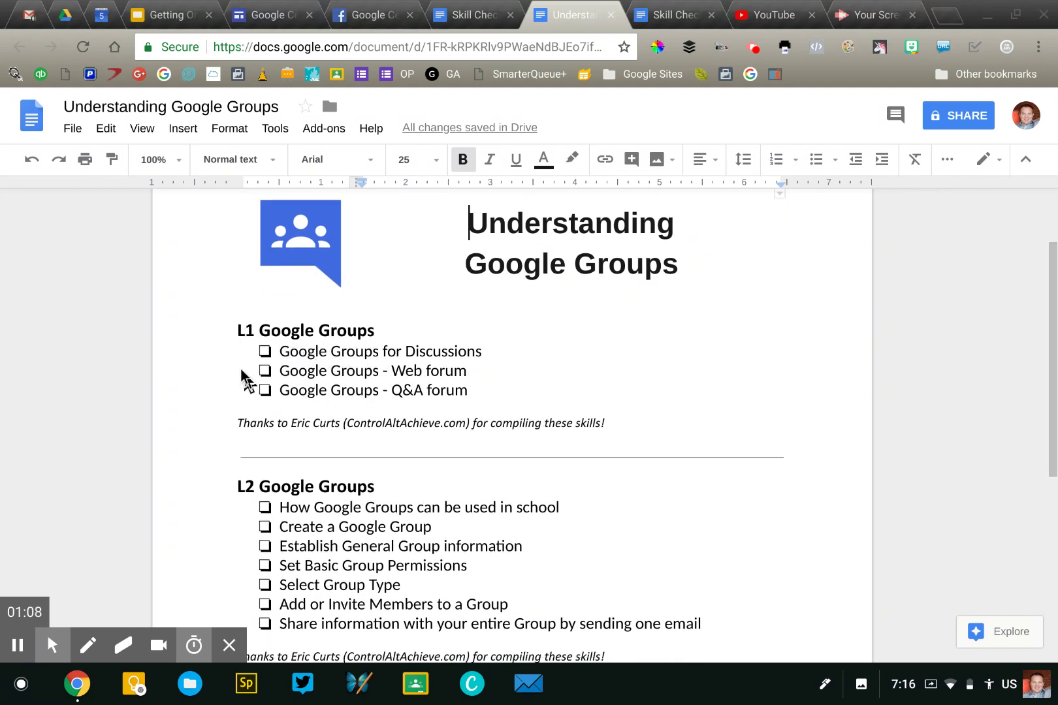
pyautogui.scroll(-2, 241, 370)
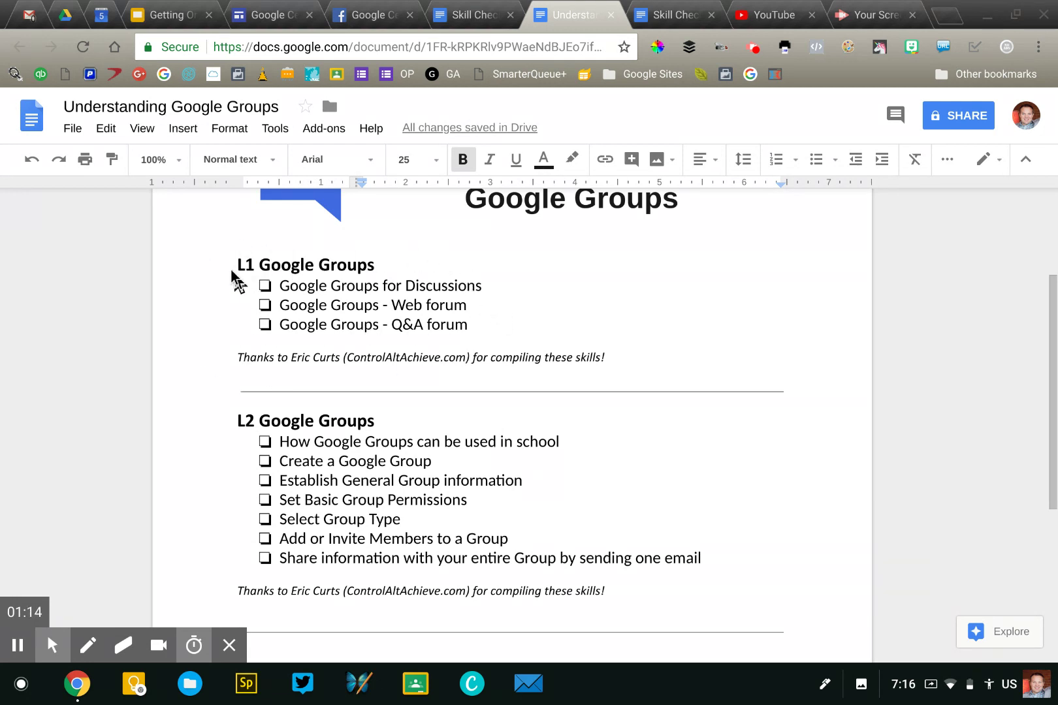
pyautogui.scroll(-3, 230, 287)
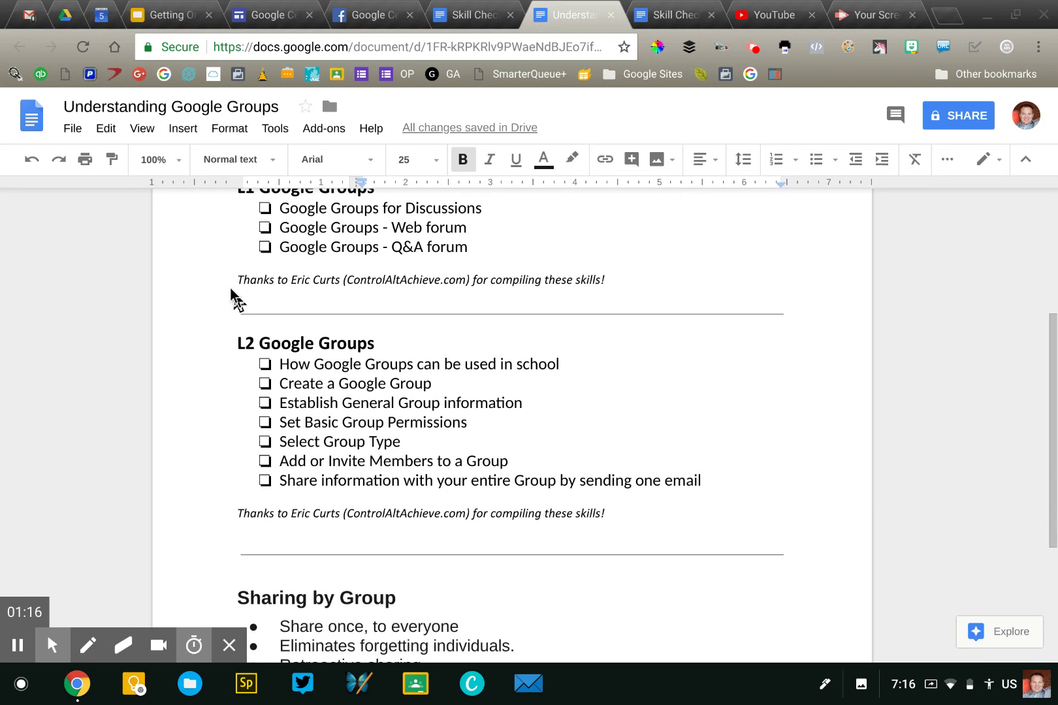
pyautogui.scroll(-1, 230, 288)
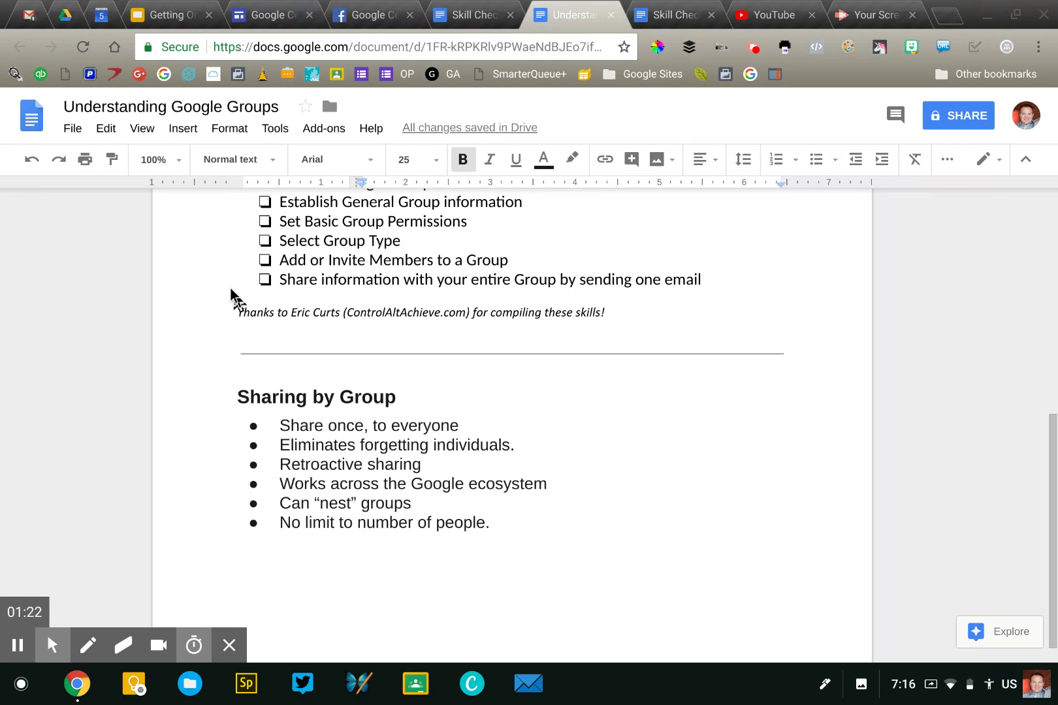
pyautogui.scroll(3, 230, 287)
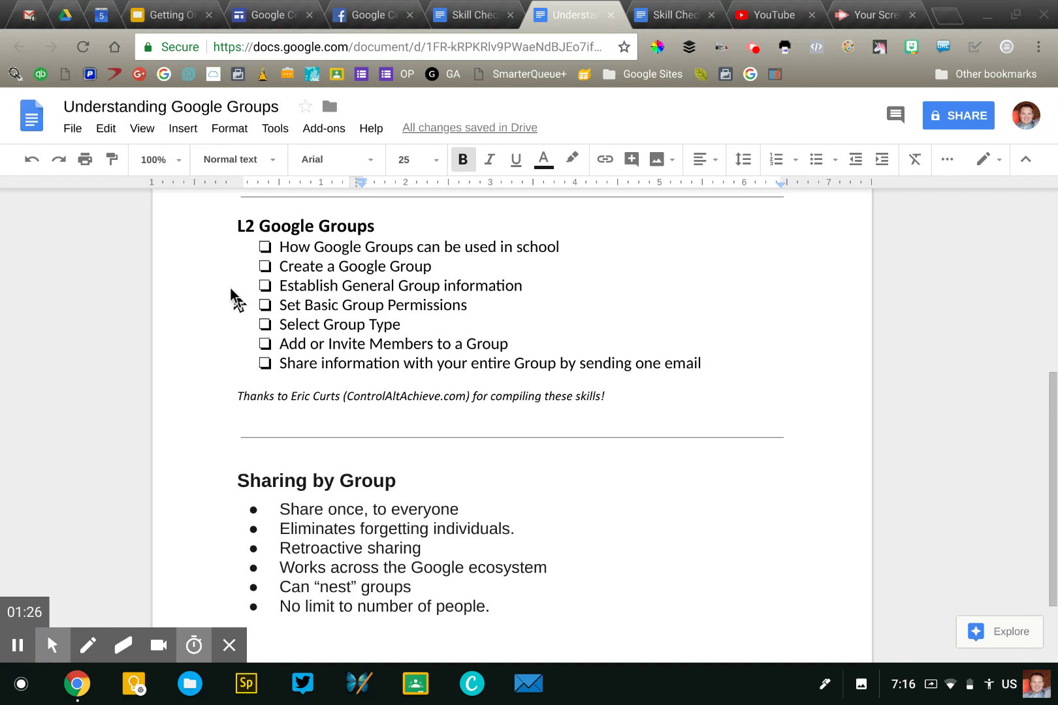
pyautogui.scroll(-4, 229, 288)
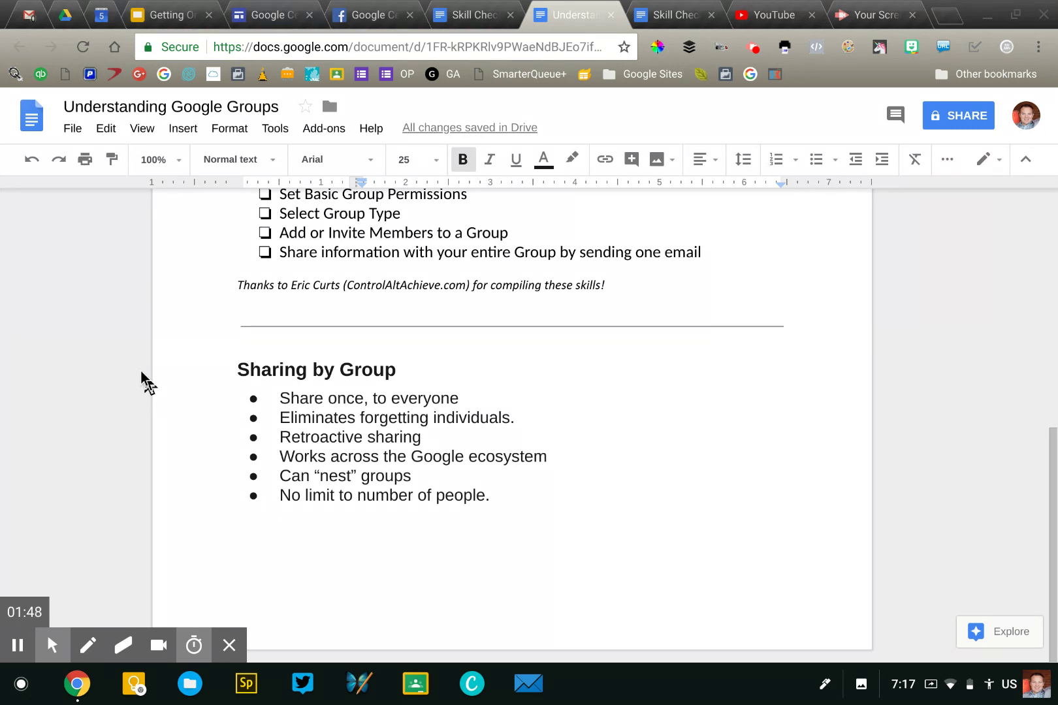
pyautogui.click(292, 401)
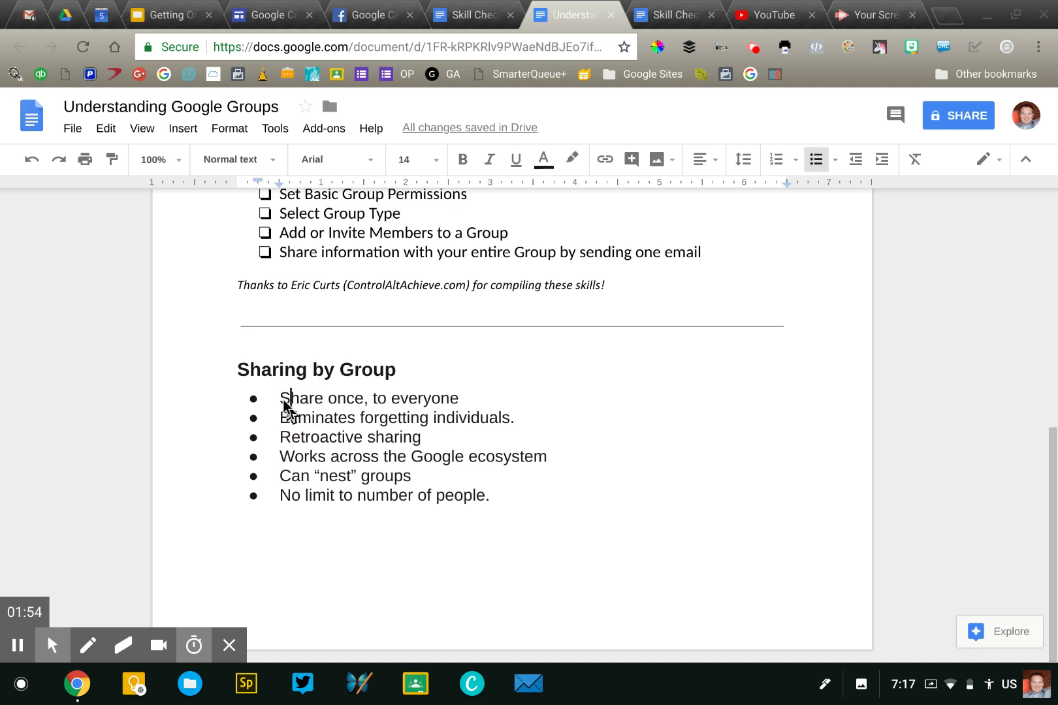
pyautogui.click(288, 401)
pyautogui.moveTo(288, 401); pyautogui.dragTo(457, 402)
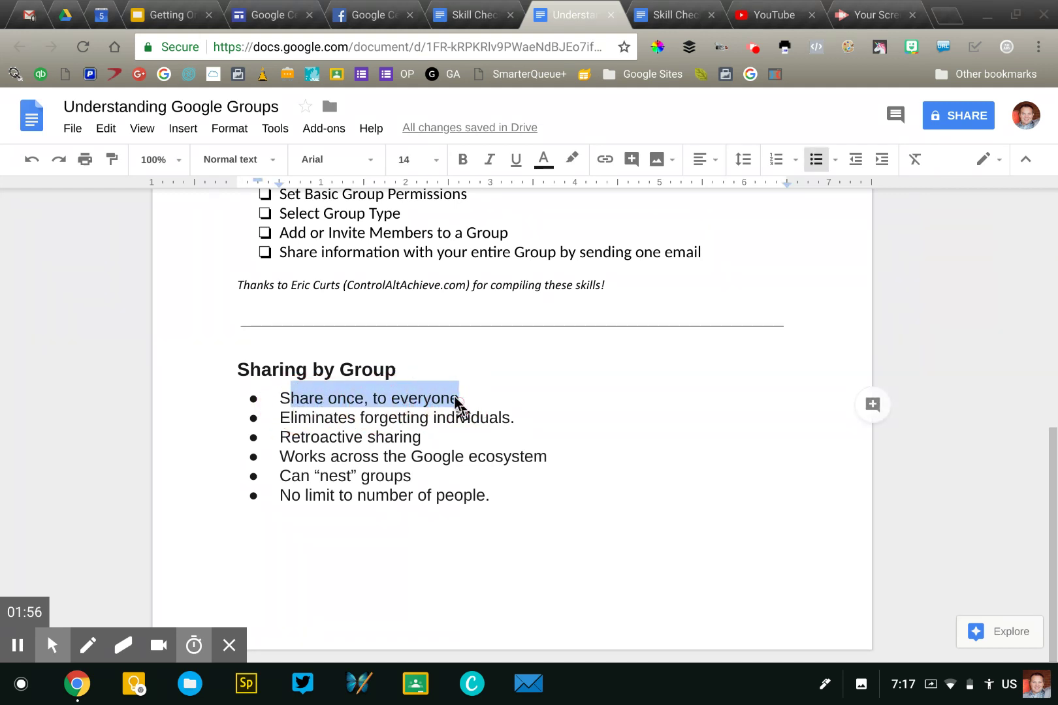
pyautogui.click(456, 400)
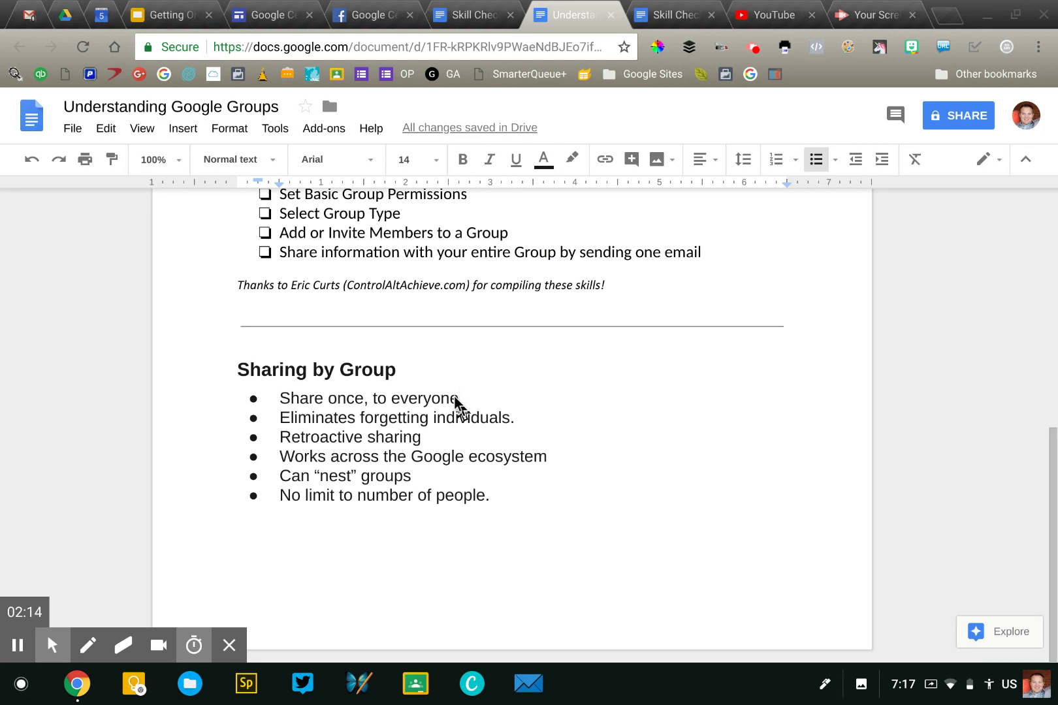
pyautogui.moveTo(413, 439); pyautogui.dragTo(275, 440)
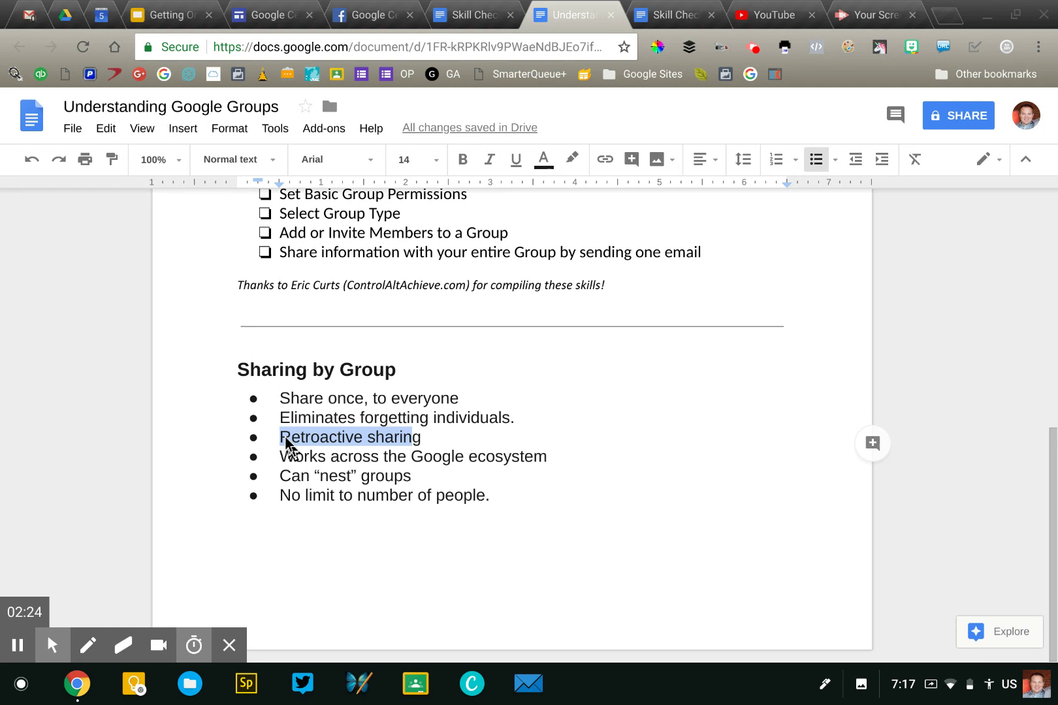
pyautogui.click(394, 386)
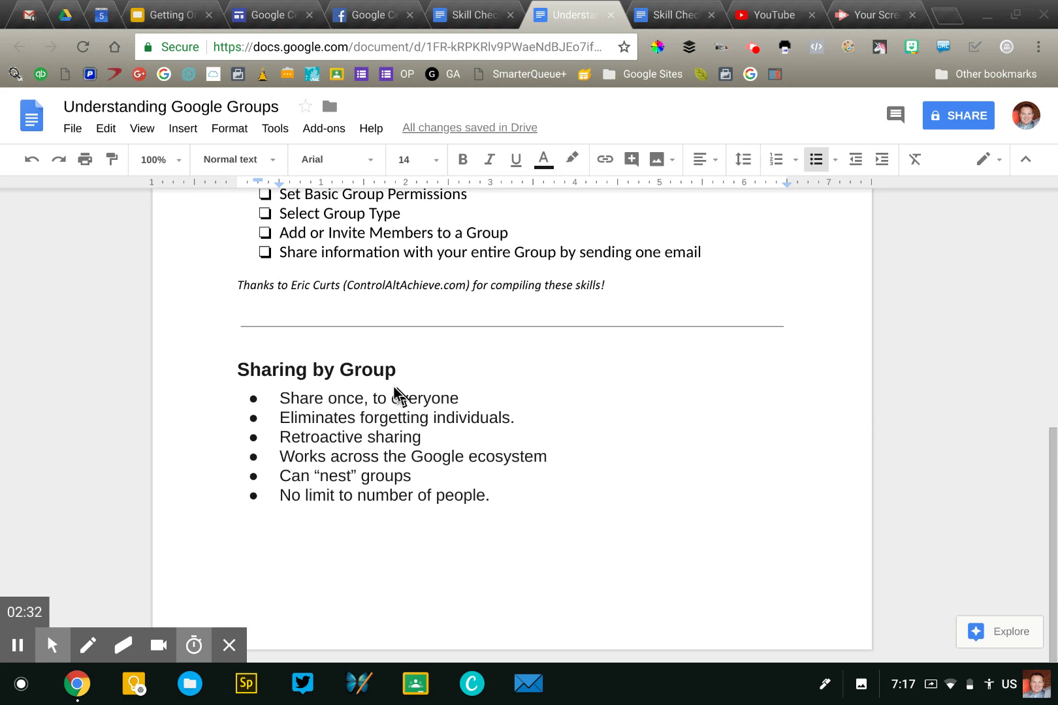
pyautogui.click(394, 398)
pyautogui.scroll(1, 397, 389)
pyautogui.scroll(3, 397, 389)
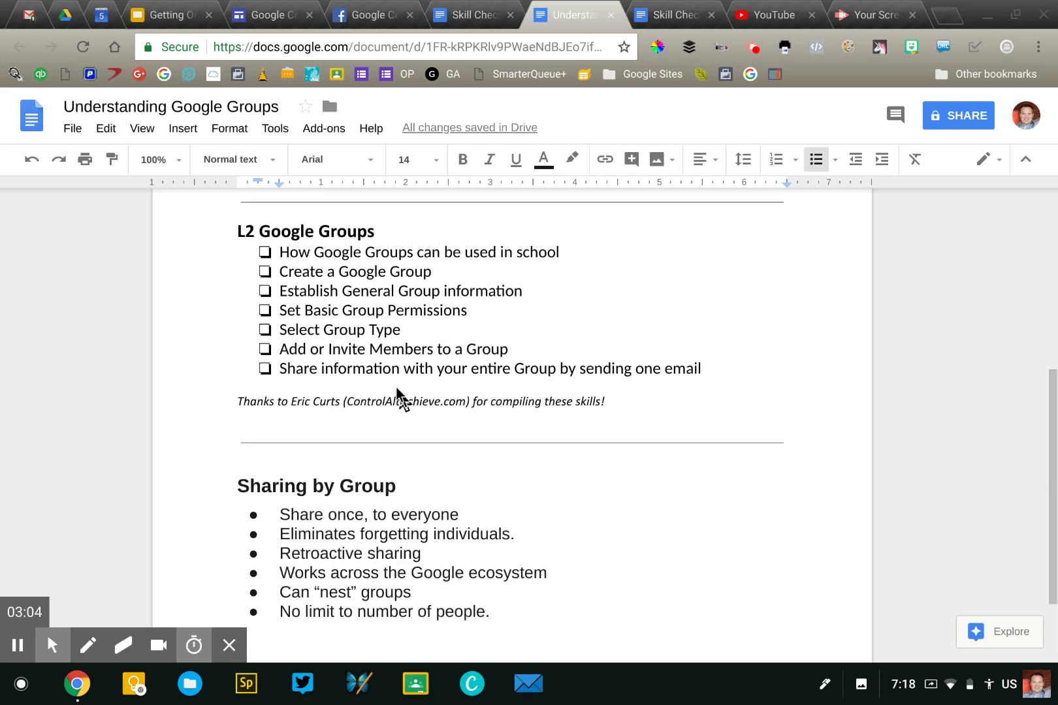
pyautogui.scroll(1, 396, 388)
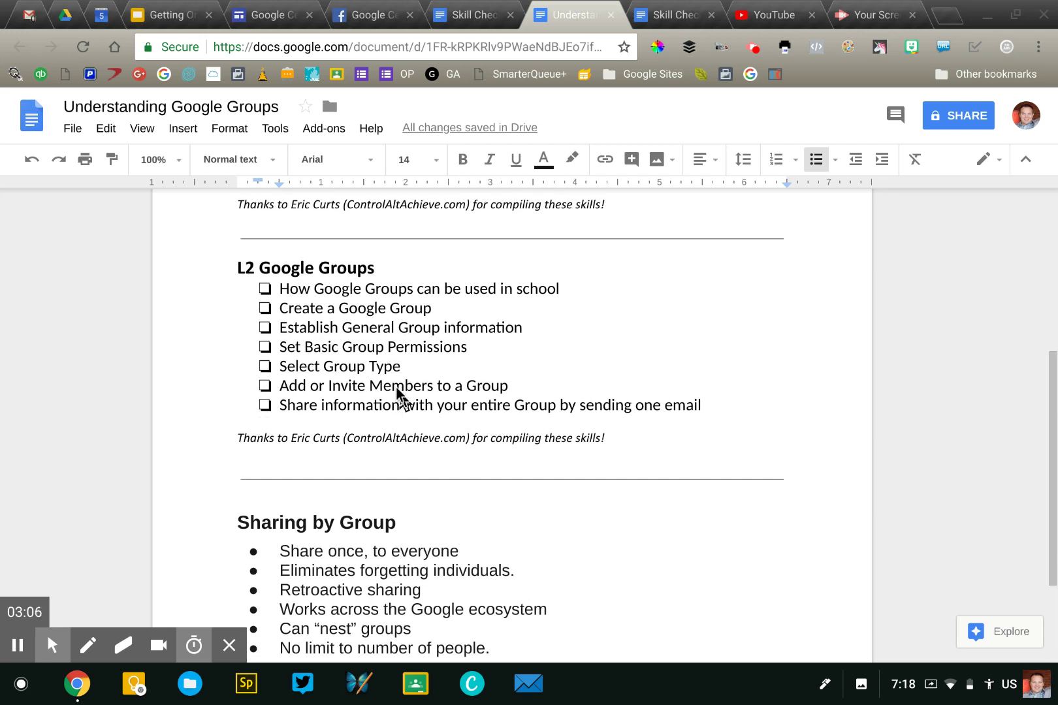
pyautogui.scroll(-1, 397, 388)
pyautogui.scroll(4, 397, 389)
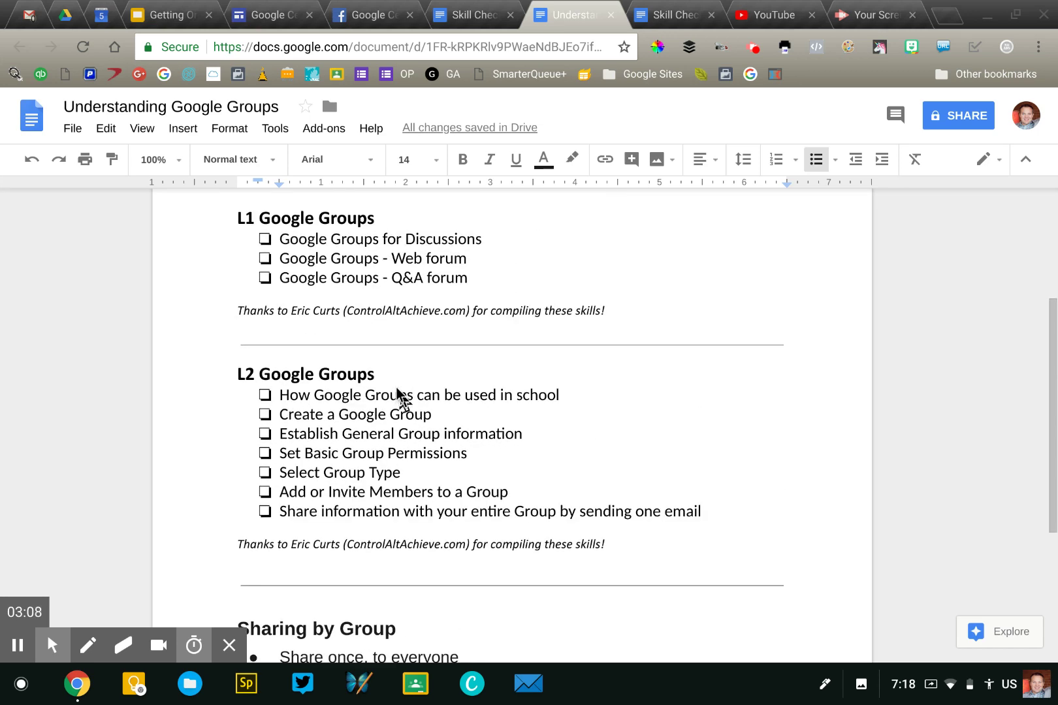
# - Load groups.google.com in a new browser tab and highlight the groups.google.com part of the address
pyautogui.click(942, 18)
pyautogui.write('groups.google.com')
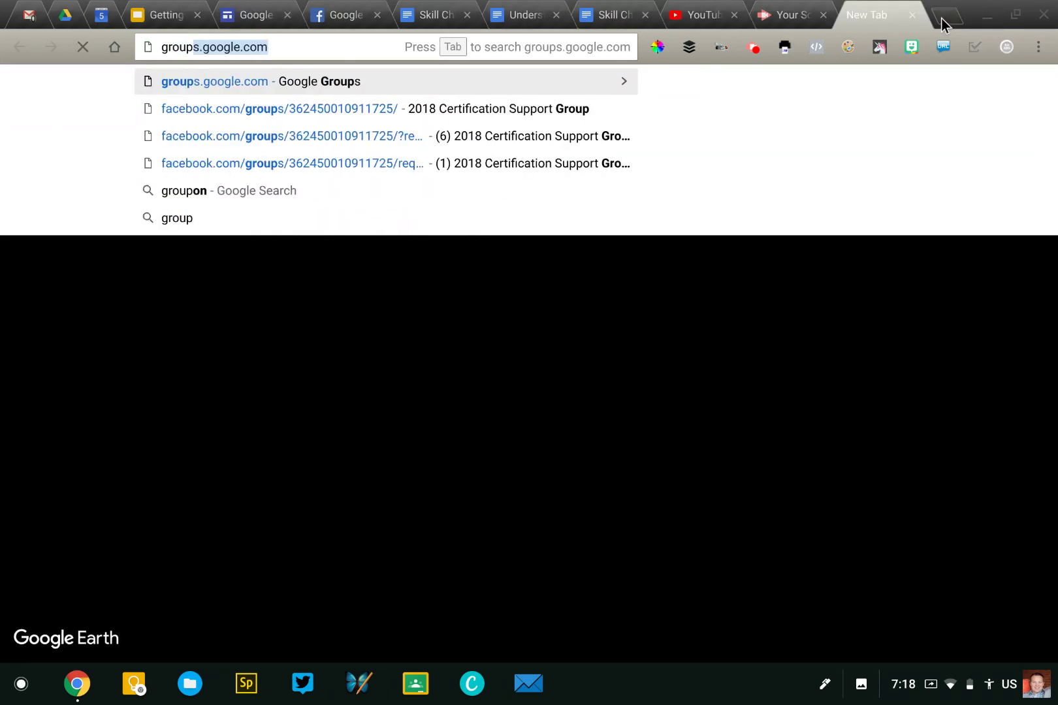
pyautogui.press('Return')
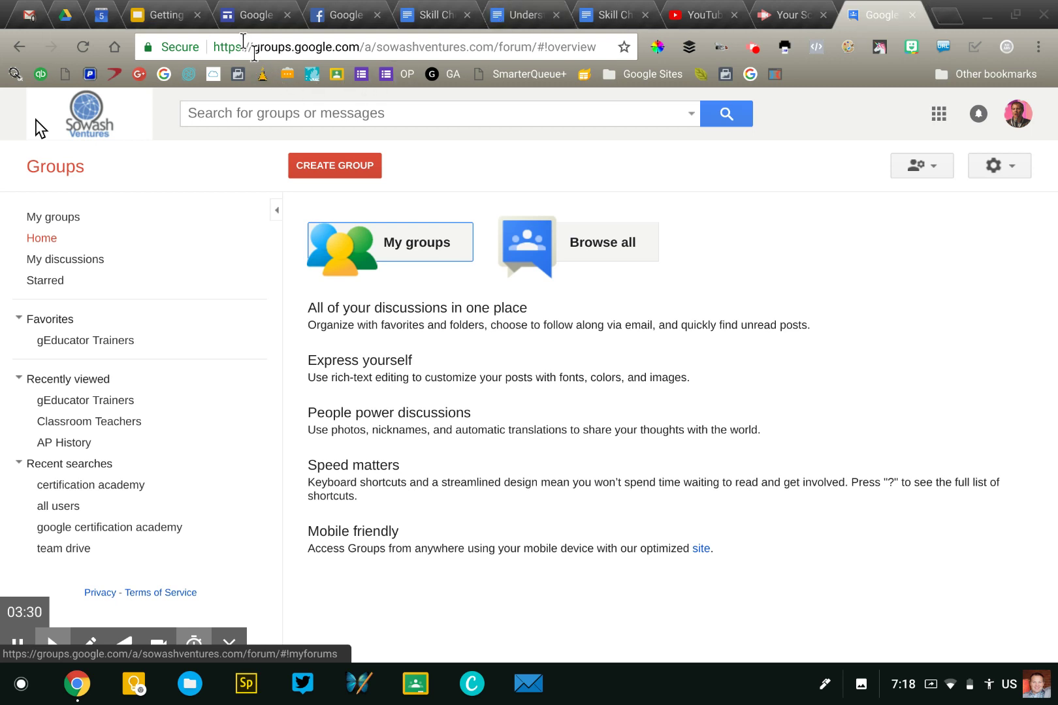
pyautogui.moveTo(253, 47); pyautogui.dragTo(353, 47)
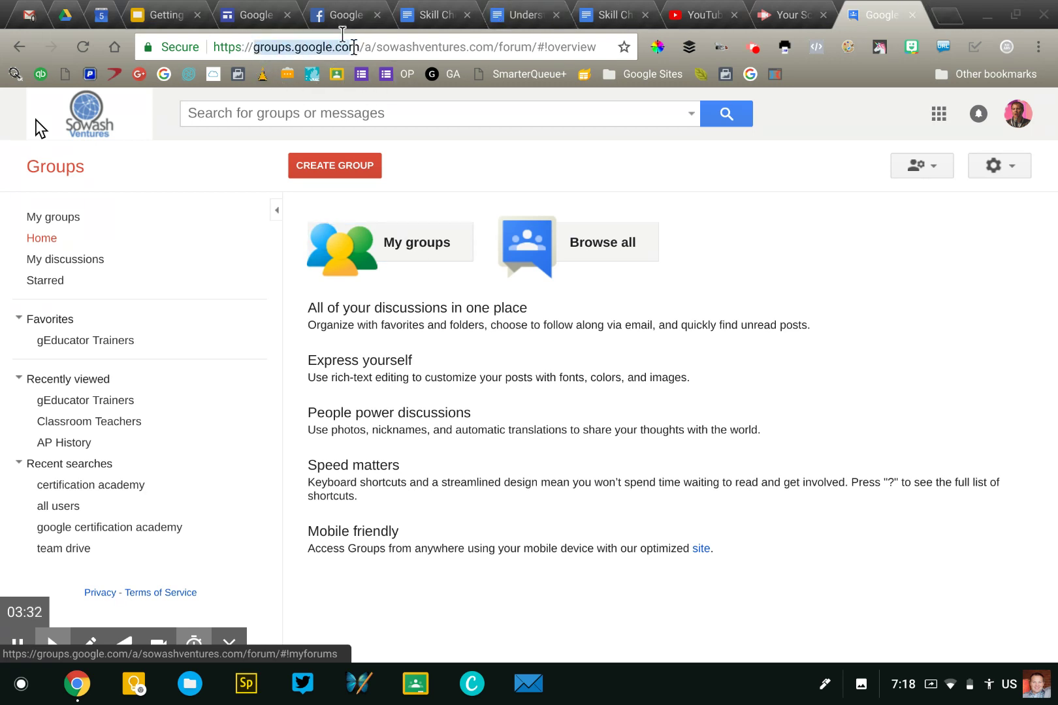
pyautogui.click(342, 166)
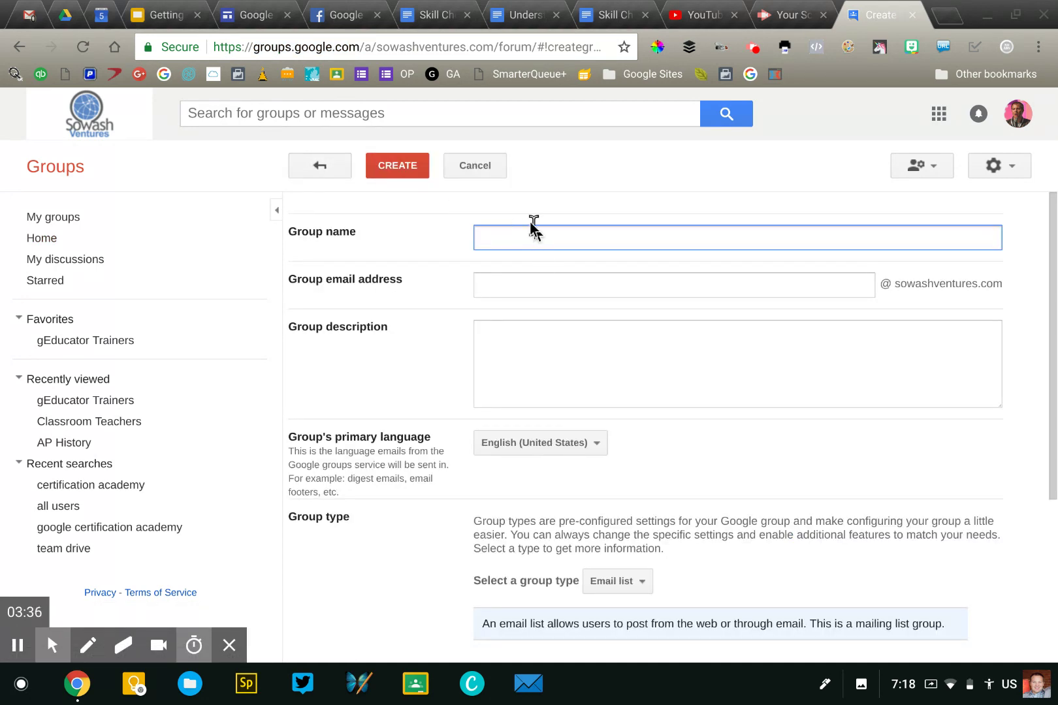
pyautogui.click(534, 229)
pyautogui.write('scien')
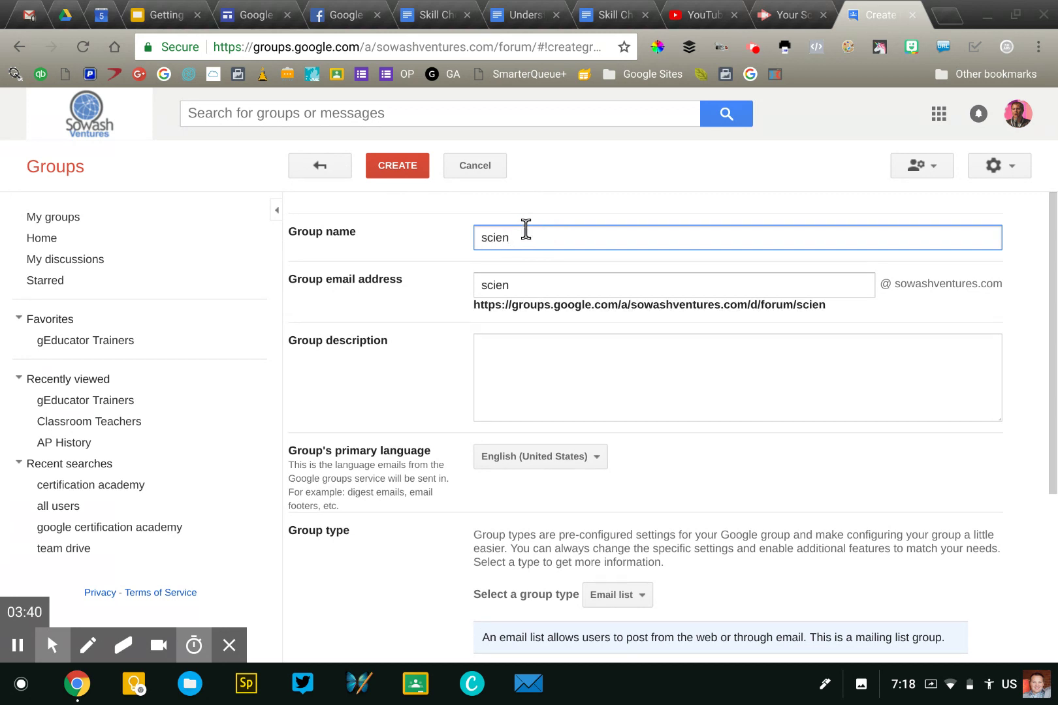
pyautogui.write('e o')
pyautogui.hotkey('ctrl', 'a')
pyautogui.write('science-olympiad')
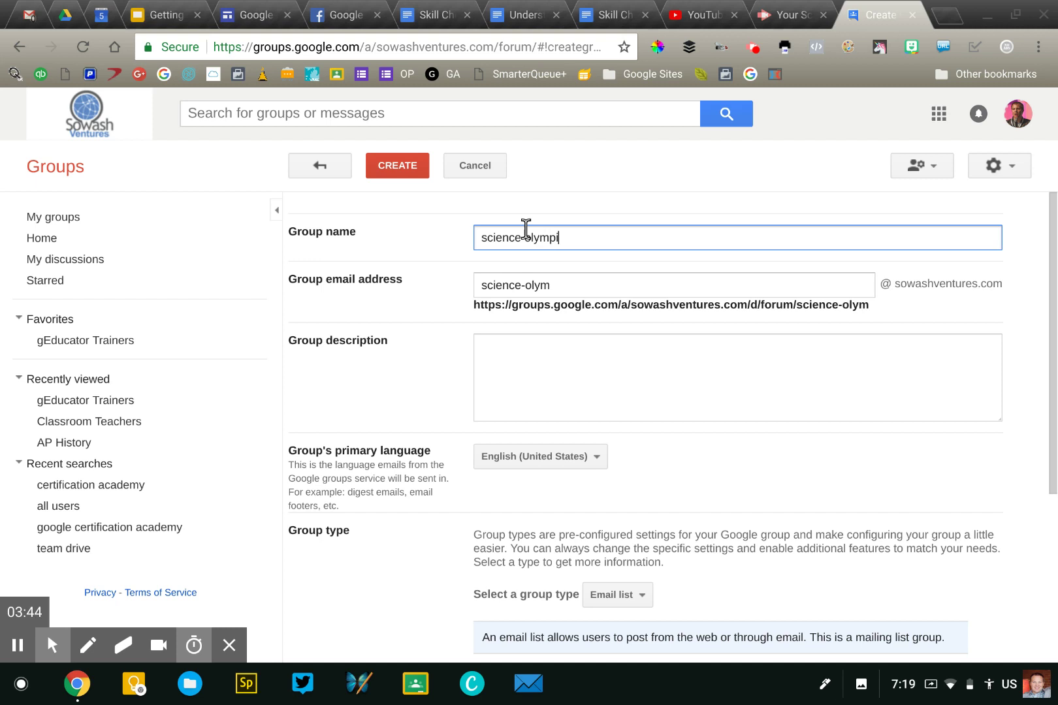
pyautogui.click(462, 233)
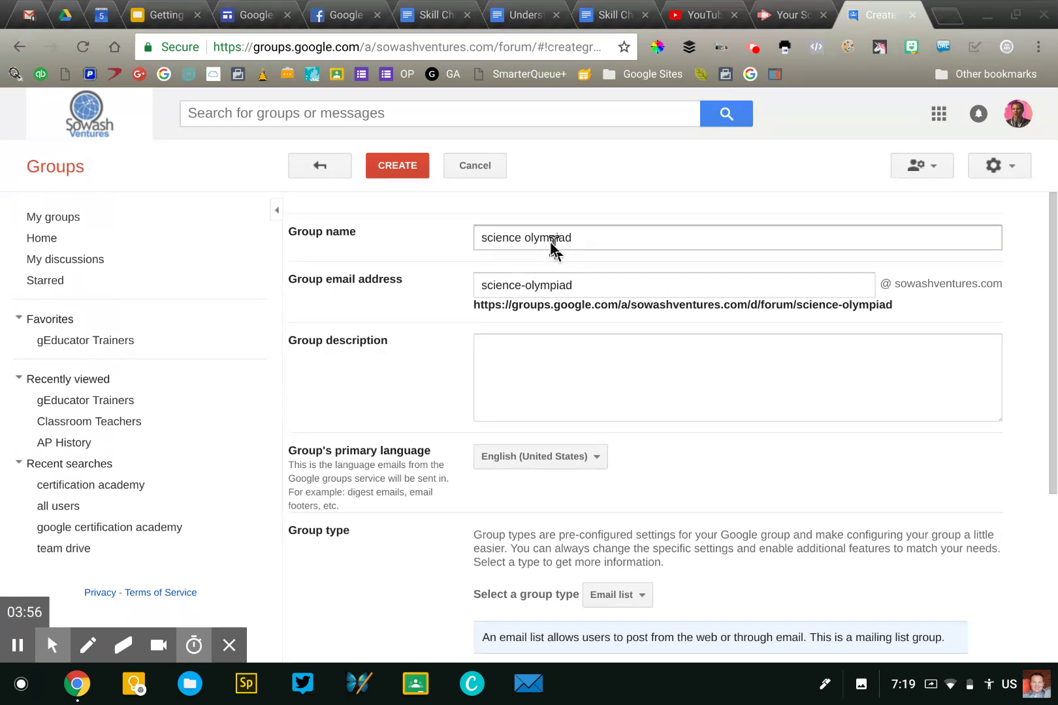
pyautogui.click(585, 236)
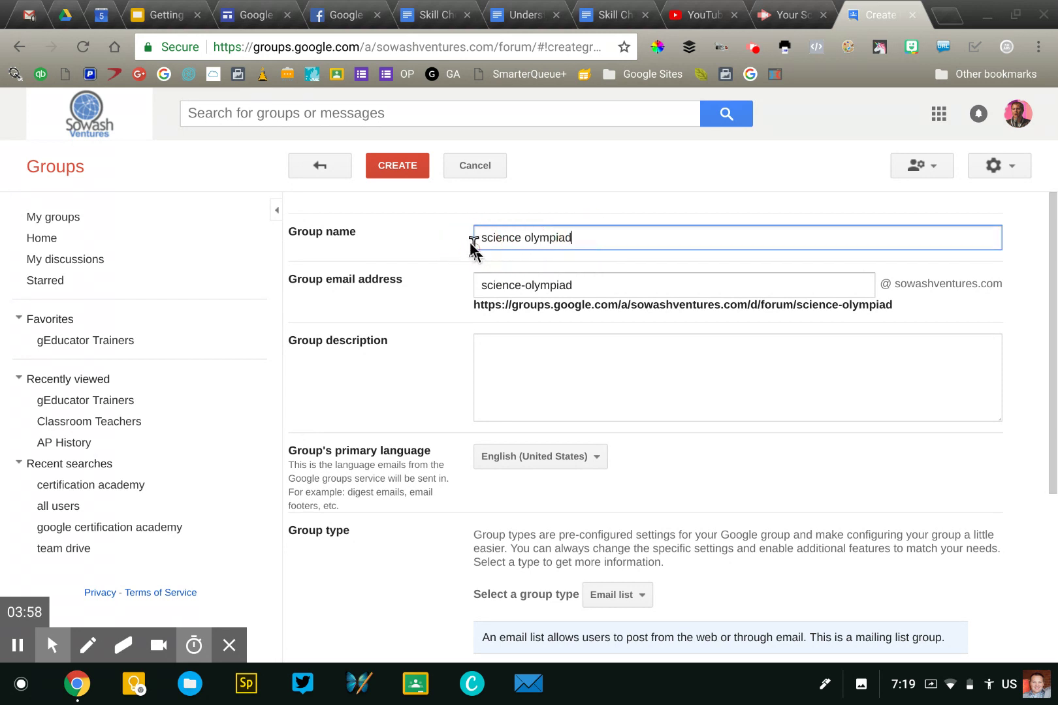
pyautogui.moveTo(482, 239); pyautogui.dragTo(585, 236)
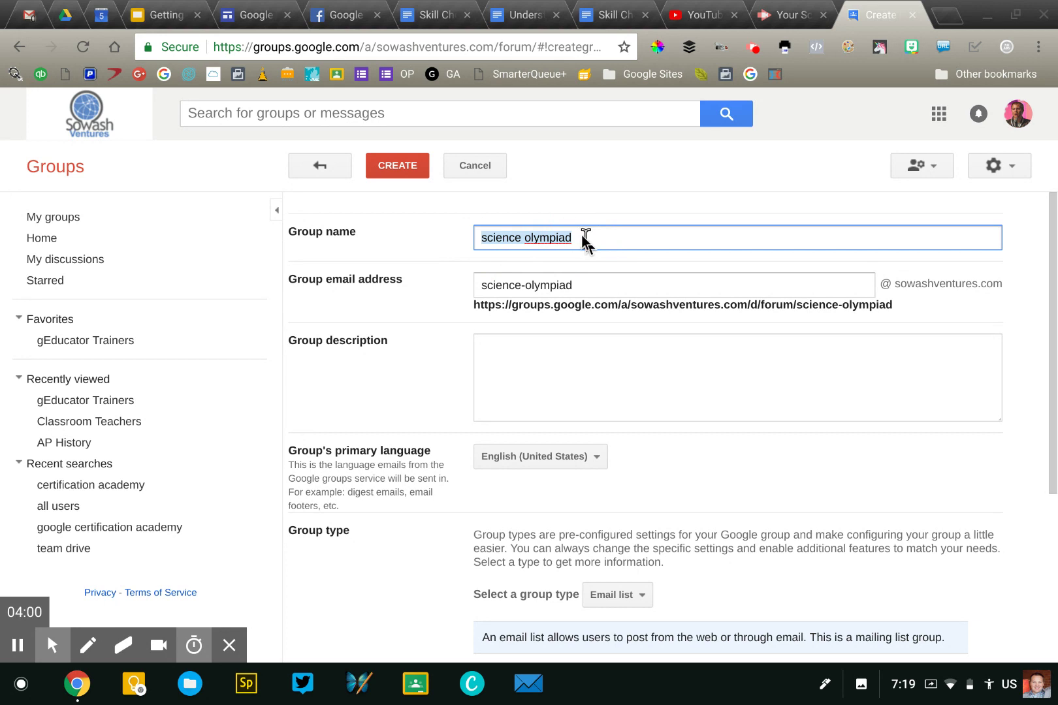
pyautogui.click(585, 238)
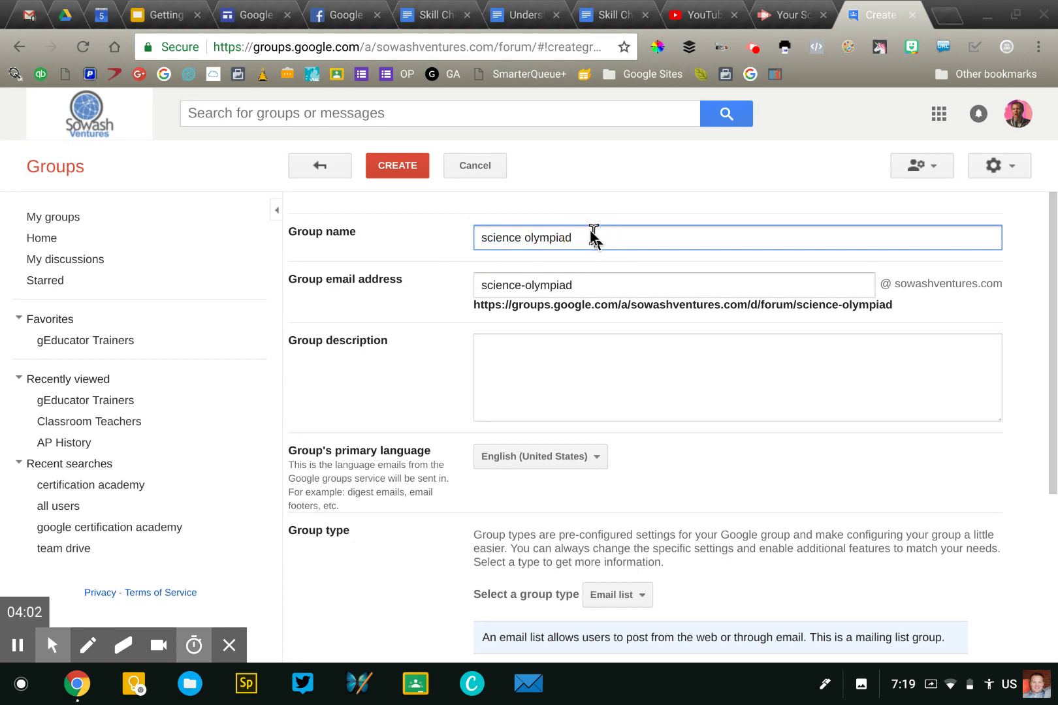
pyautogui.click(369, 306)
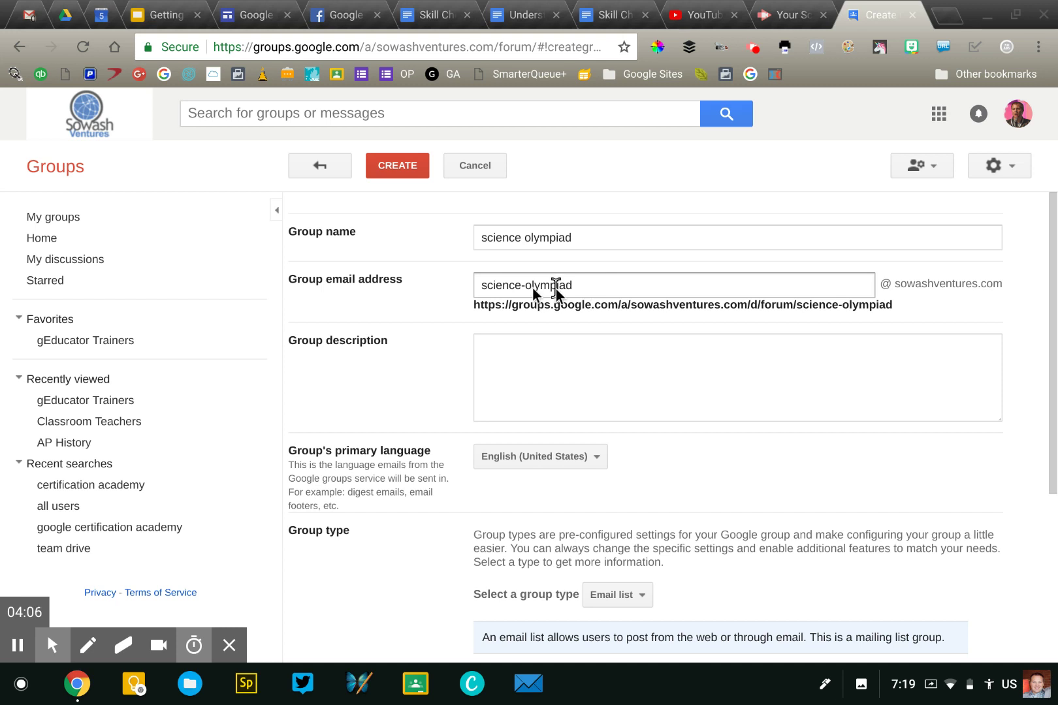
pyautogui.moveTo(475, 287); pyautogui.dragTo(870, 287)
pyautogui.moveTo(468, 301)
pyautogui.mouseDown()
pyautogui.moveTo(893, 306)
pyautogui.moveTo(469, 295)
pyautogui.moveTo(461, 305)
pyautogui.mouseUp()
pyautogui.click(461, 305)
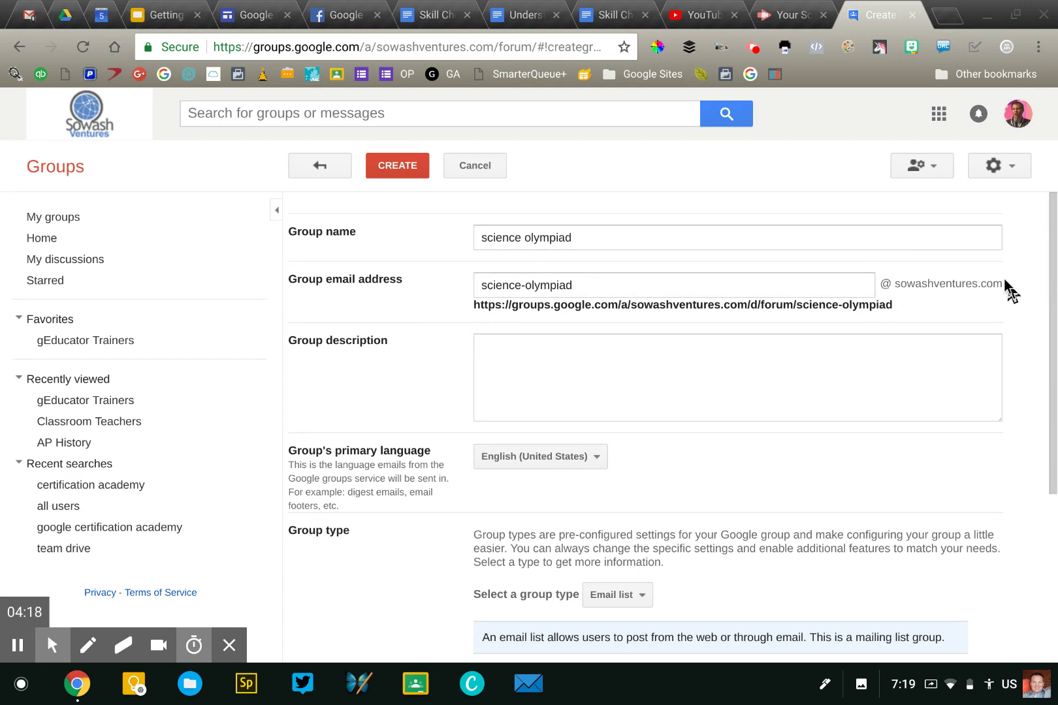
pyautogui.click(890, 301)
pyautogui.moveTo(890, 302); pyautogui.dragTo(471, 301)
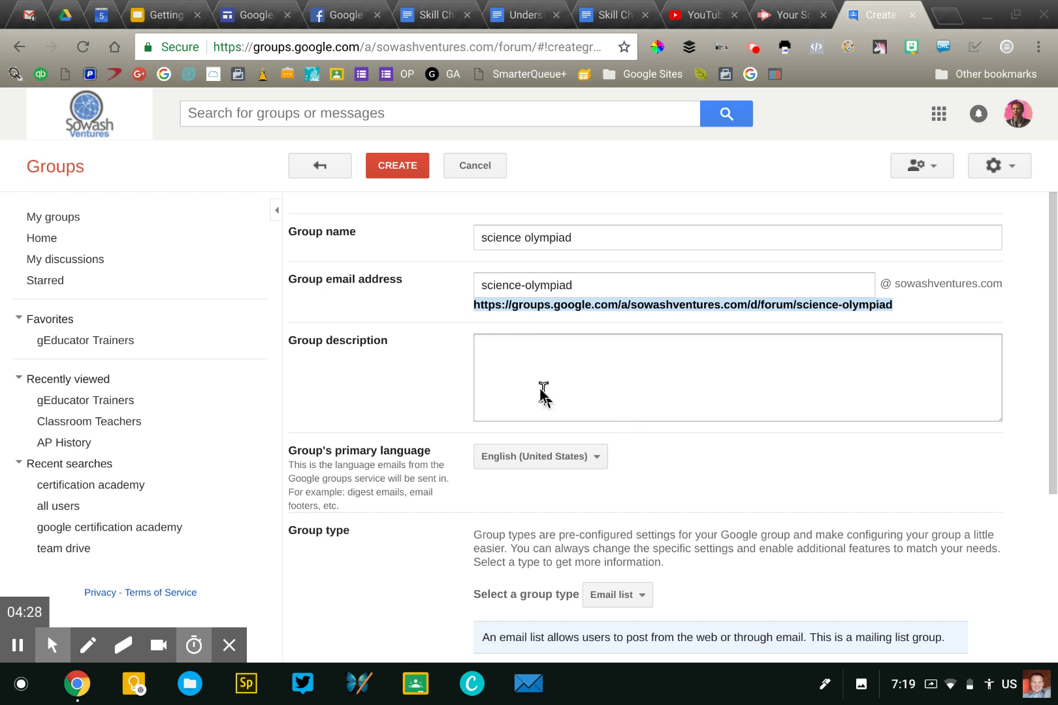
pyautogui.scroll(-1, 539, 388)
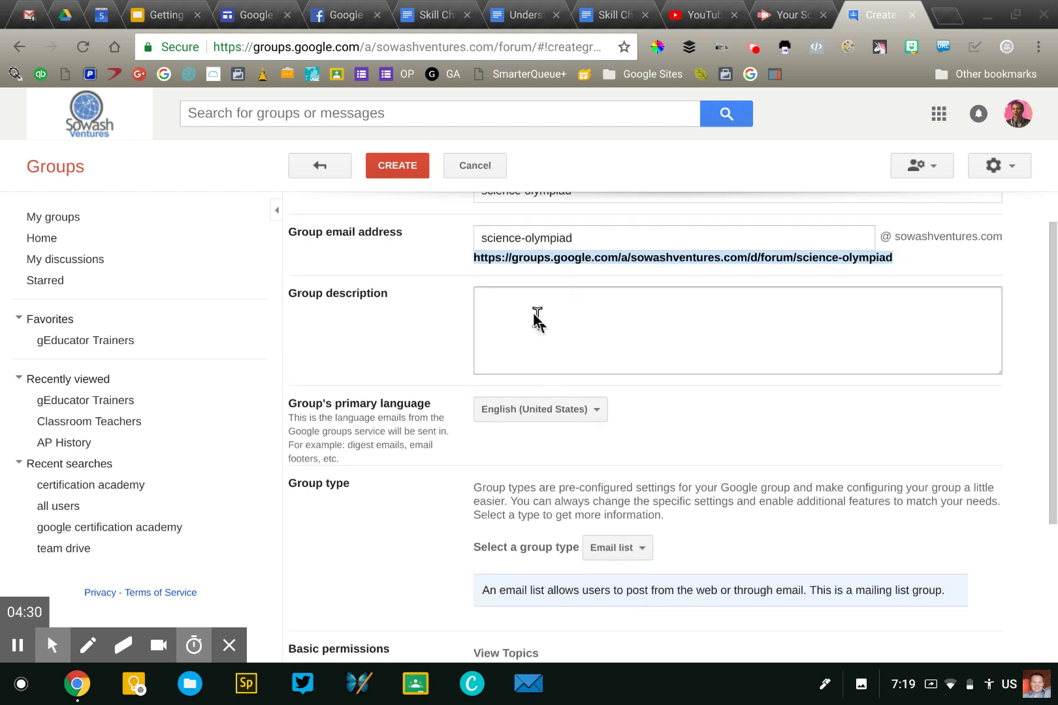
pyautogui.scroll(-3, 533, 320)
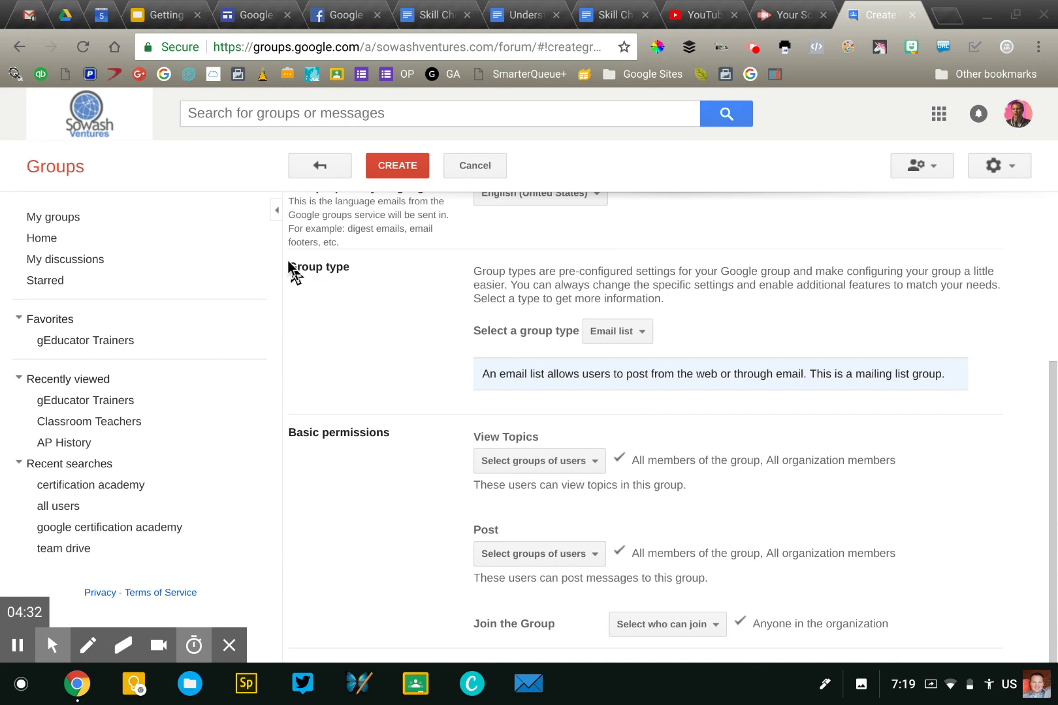
pyautogui.moveTo(288, 267); pyautogui.dragTo(359, 276)
pyautogui.click(388, 282)
pyautogui.scroll(1, 565, 330)
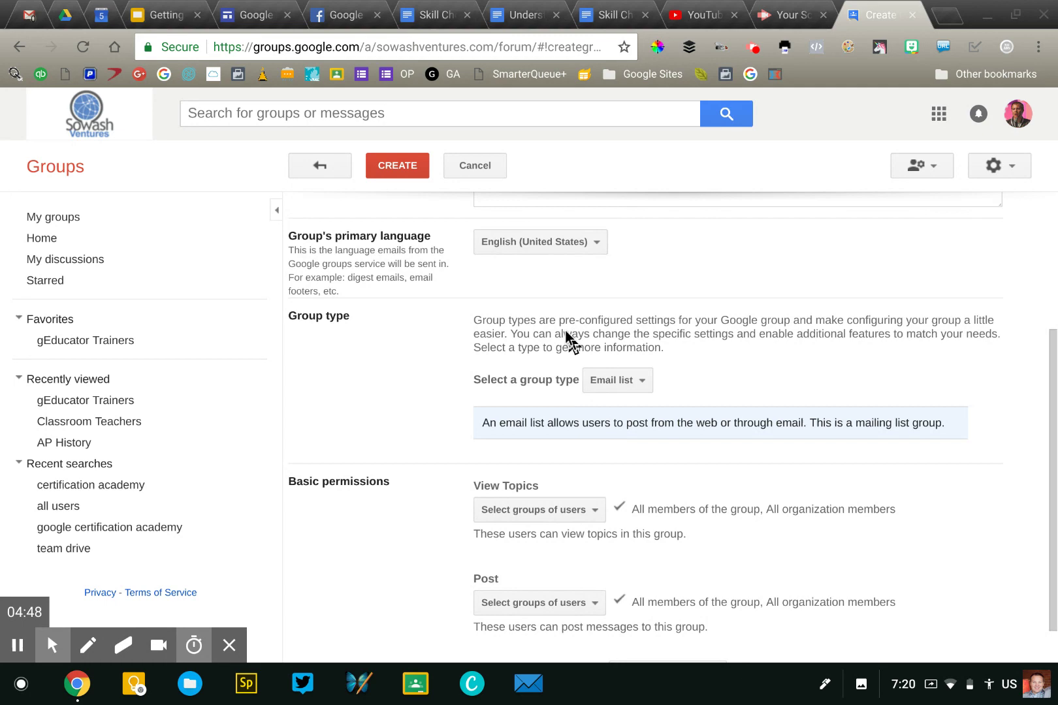
pyautogui.scroll(5, 564, 330)
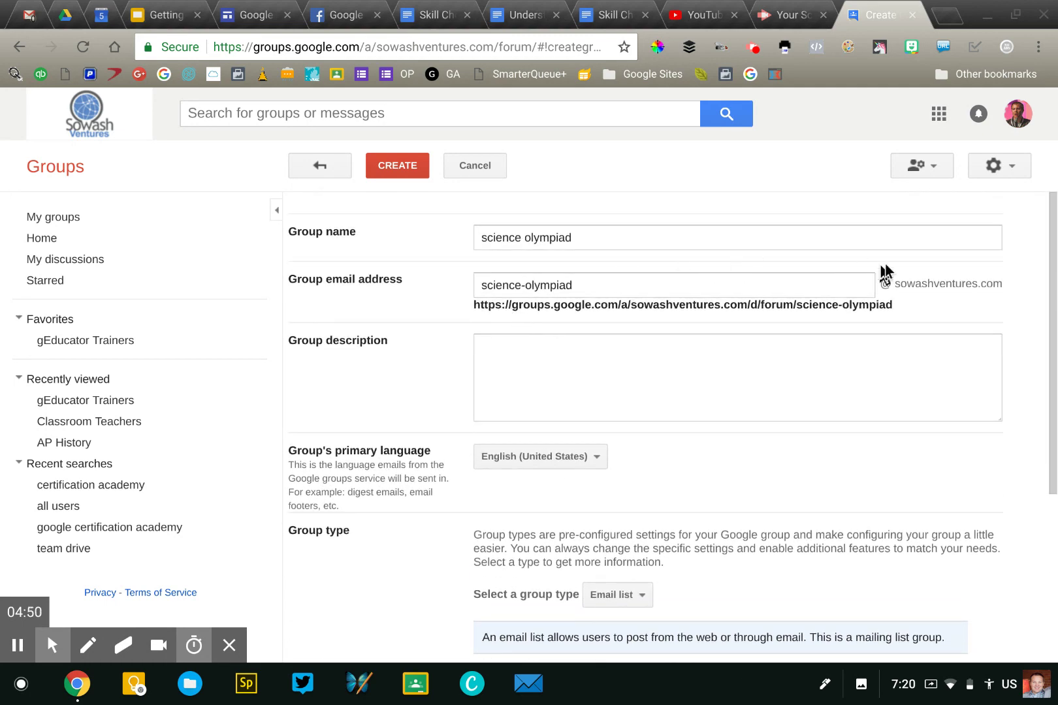
pyautogui.scroll(-6, 917, 320)
pyautogui.click(635, 333)
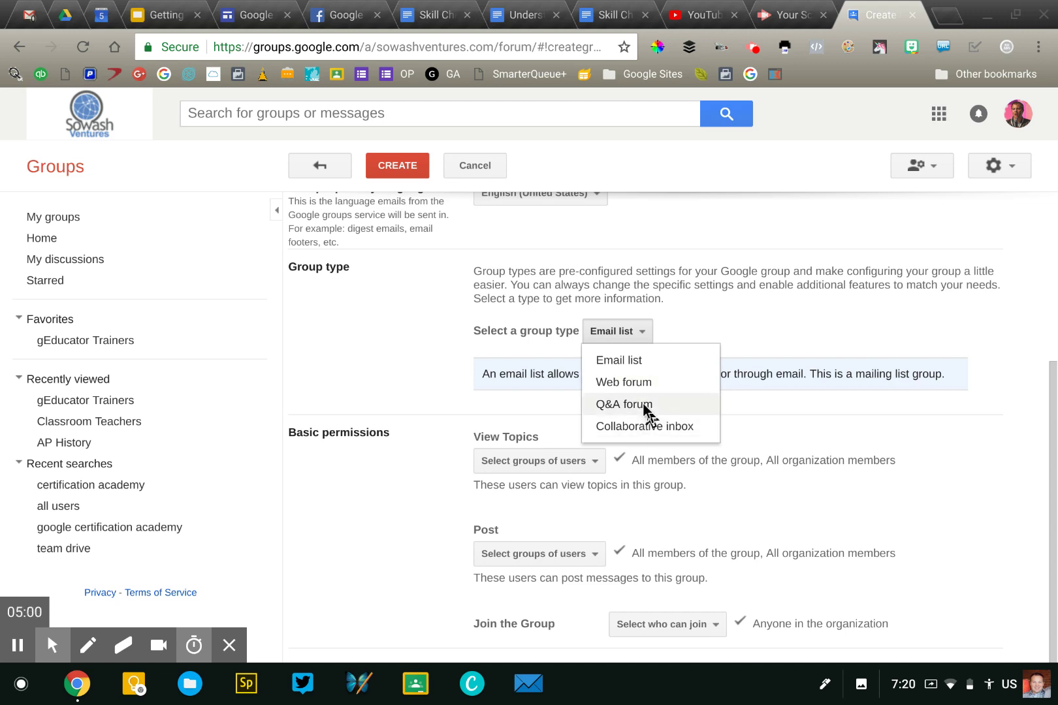
pyautogui.click(907, 236)
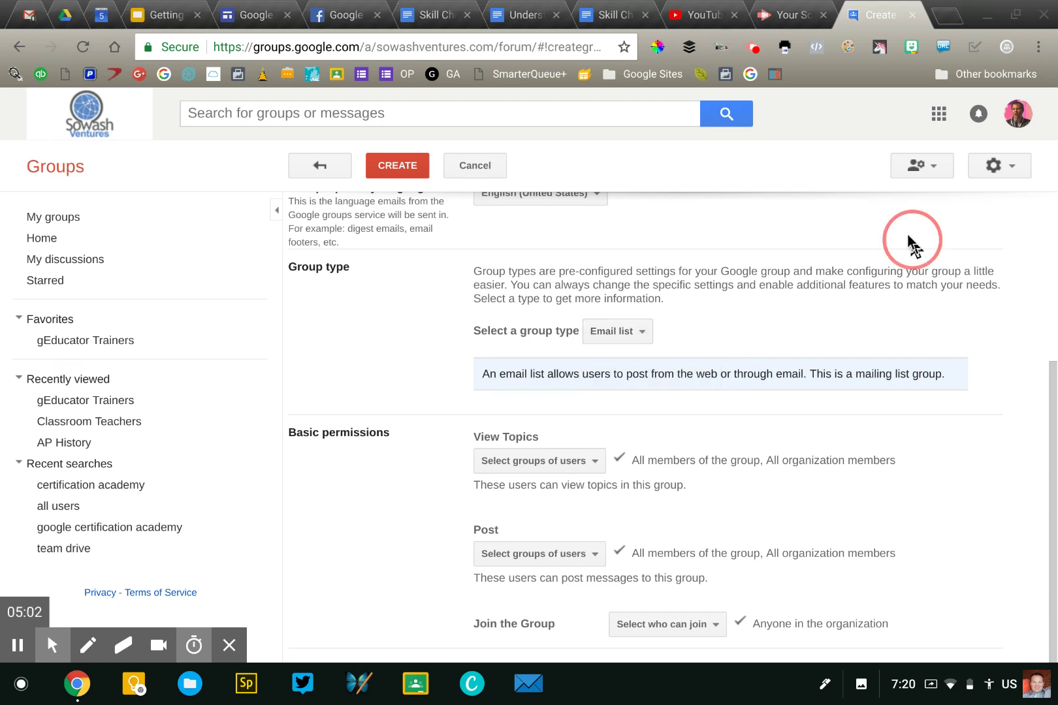
pyautogui.scroll(4, 912, 247)
pyautogui.scroll(-4, 888, 311)
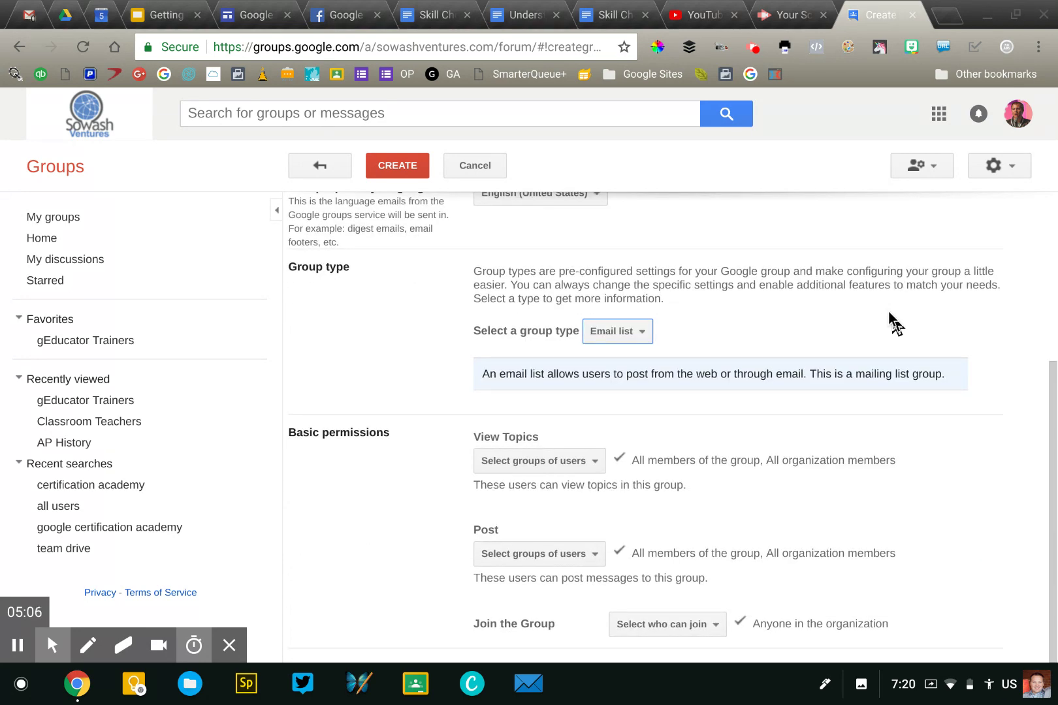
pyautogui.scroll(4, 889, 311)
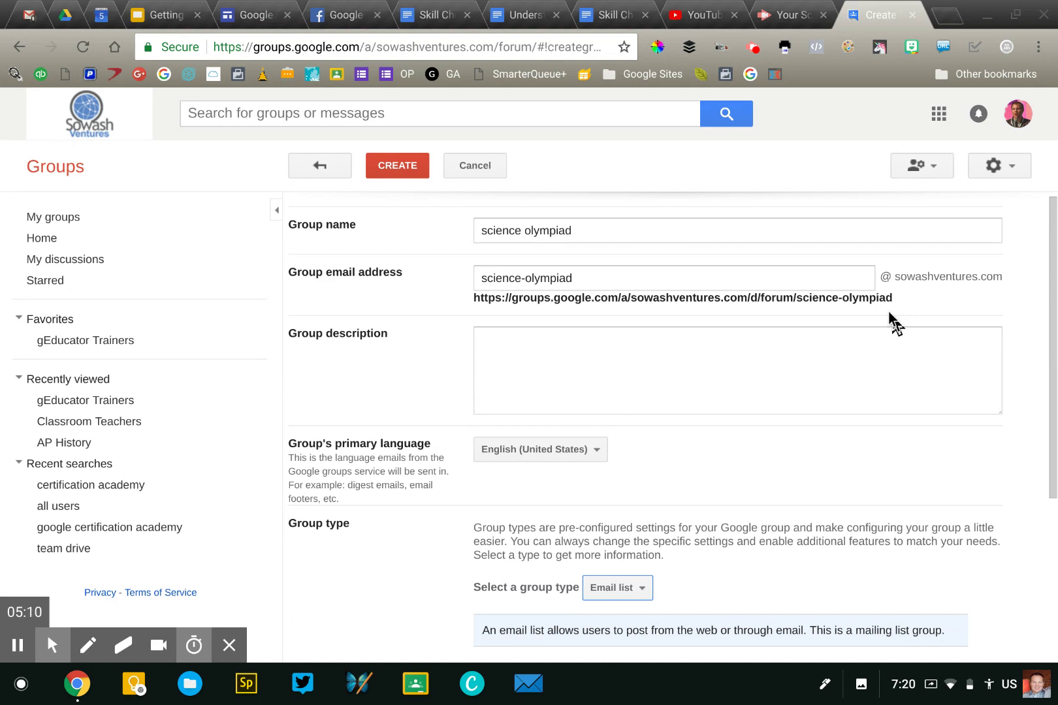
pyautogui.scroll(-4, 736, 301)
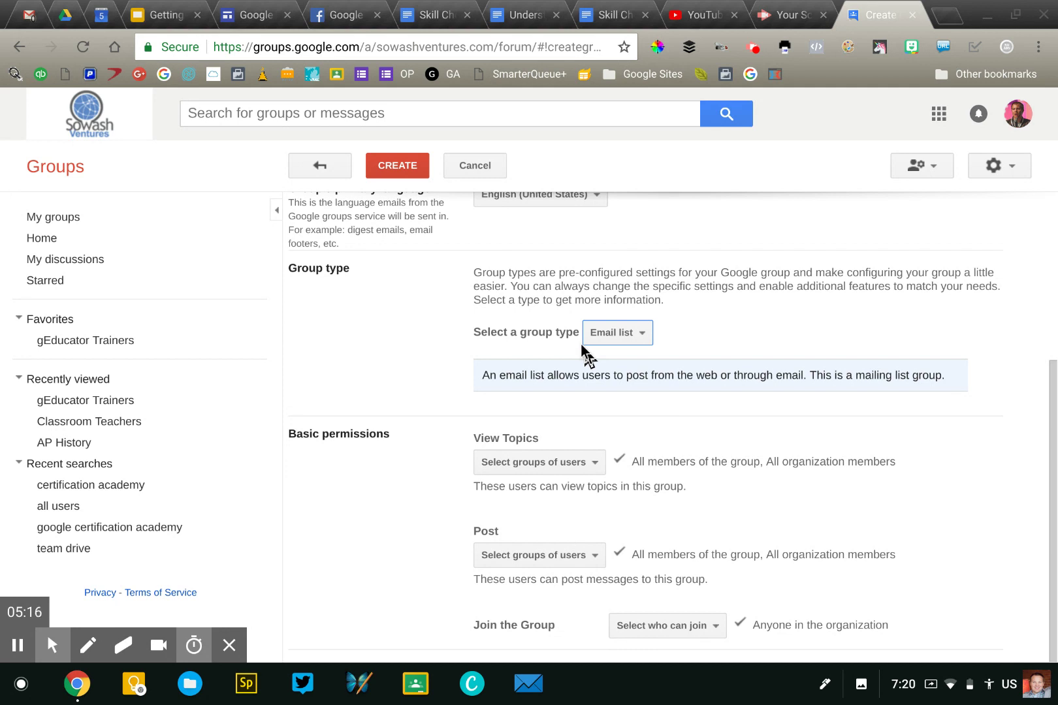
# - Uncheck All organization members and All members of the group so only owners and managers can post
pyautogui.scroll(-1, 580, 341)
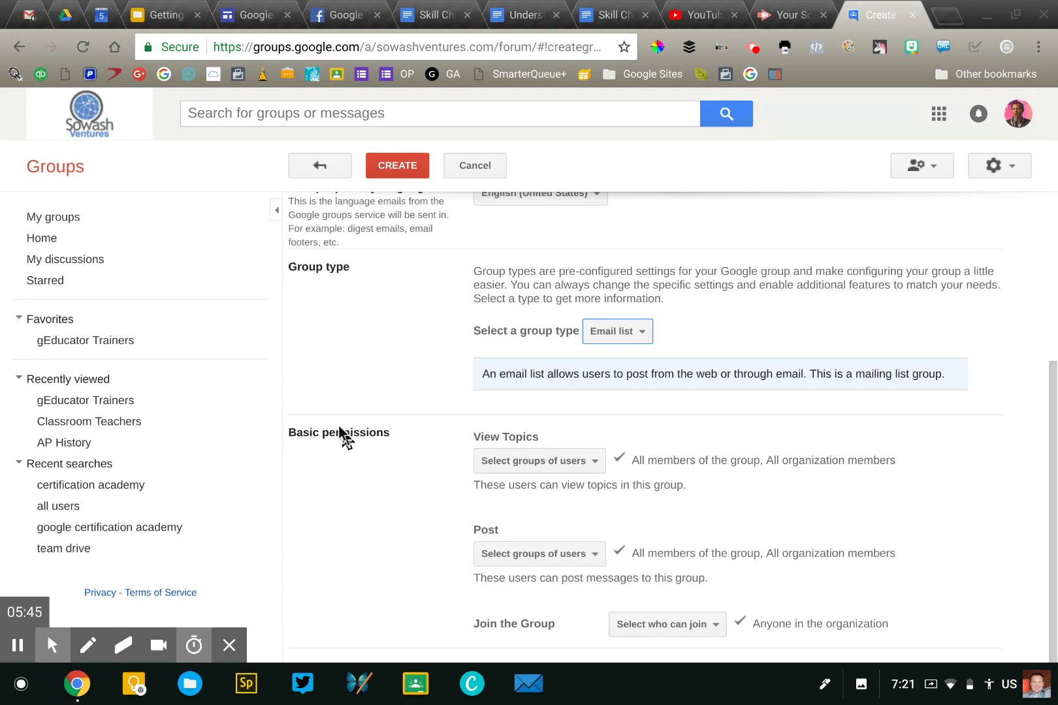
pyautogui.click(530, 555)
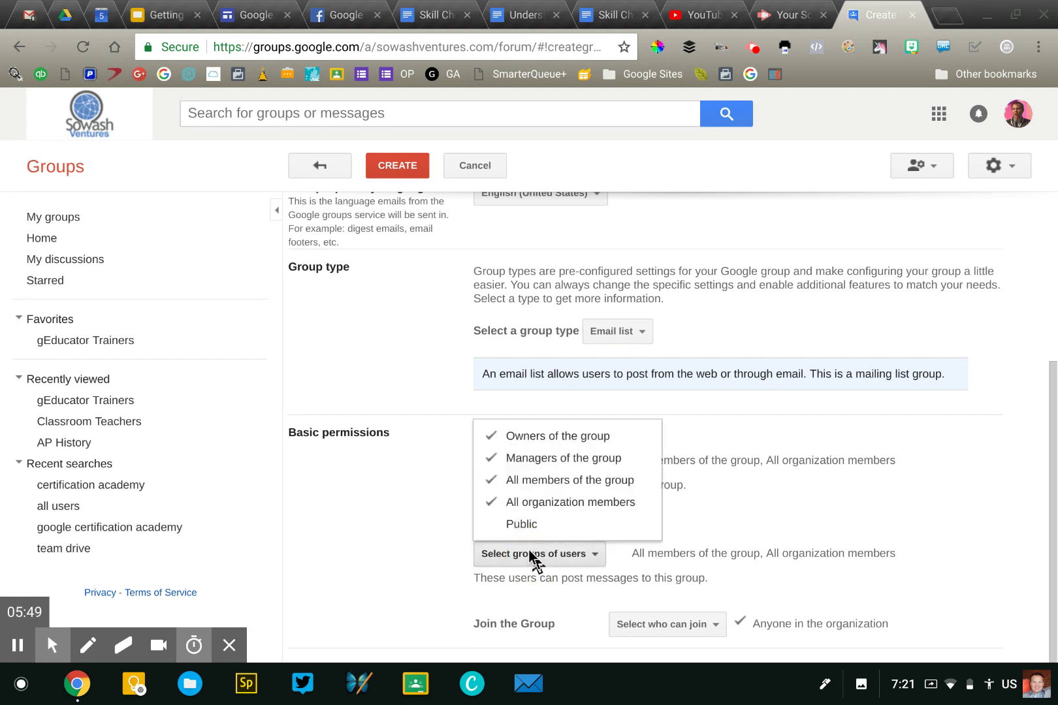
pyautogui.click(542, 497)
pyautogui.click(543, 482)
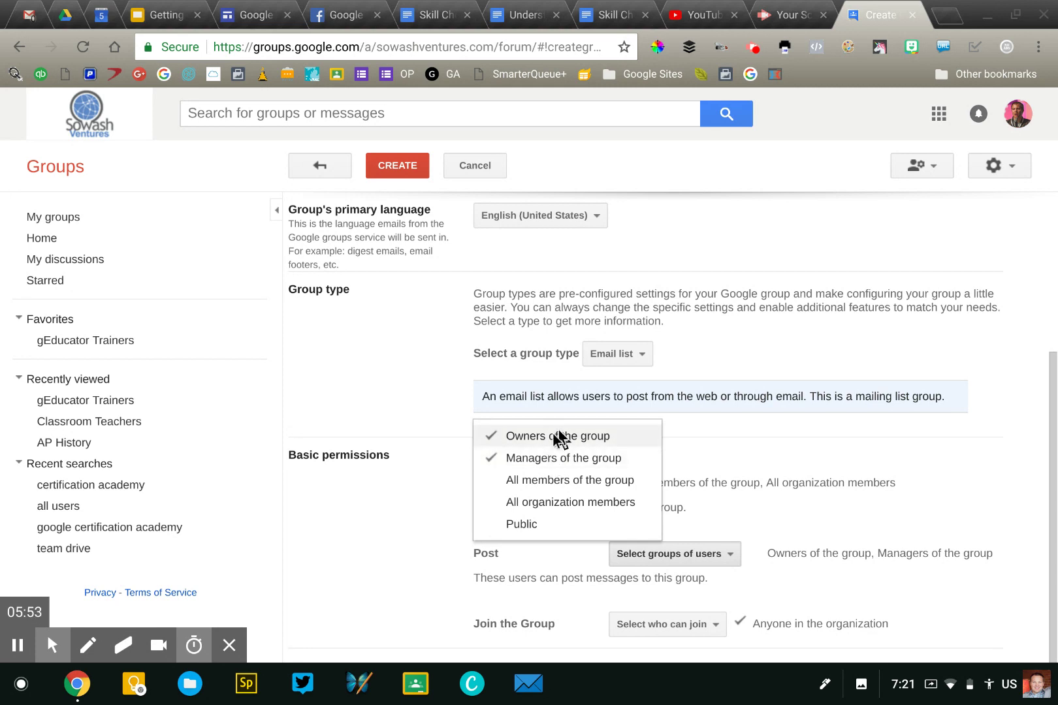
pyautogui.click(449, 525)
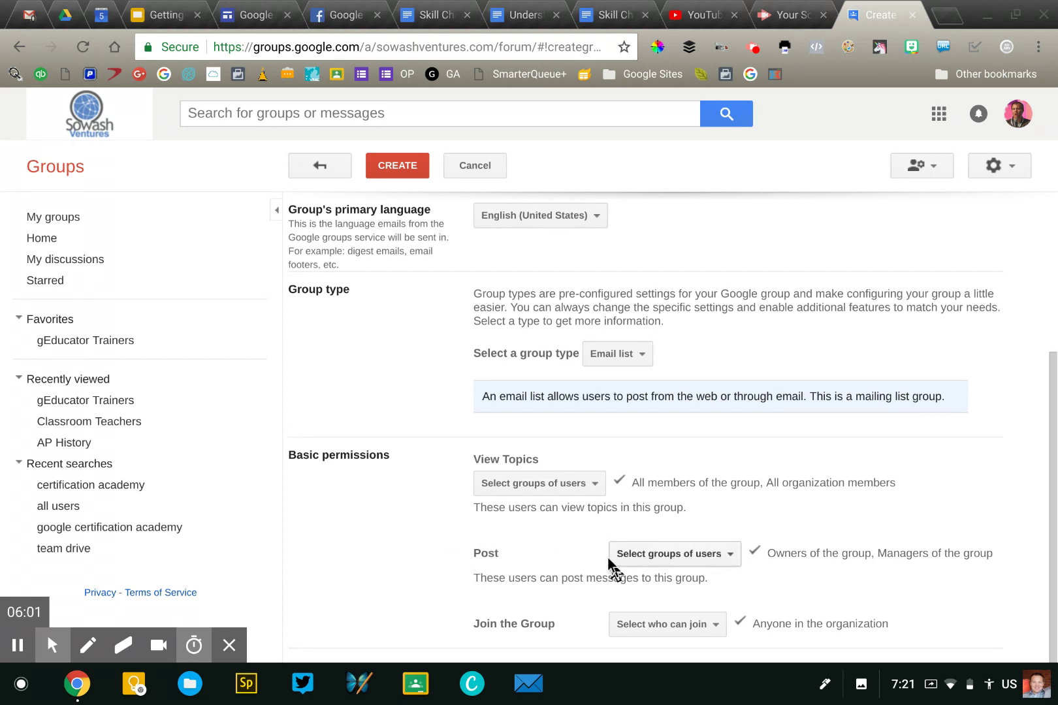
pyautogui.click(630, 633)
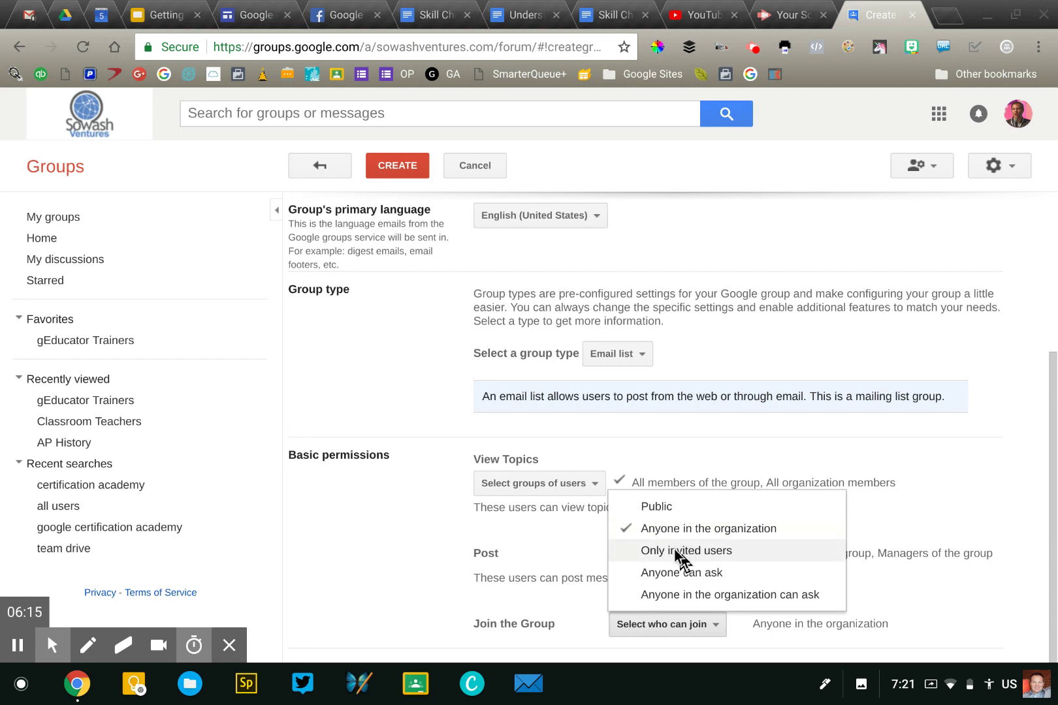
pyautogui.click(427, 468)
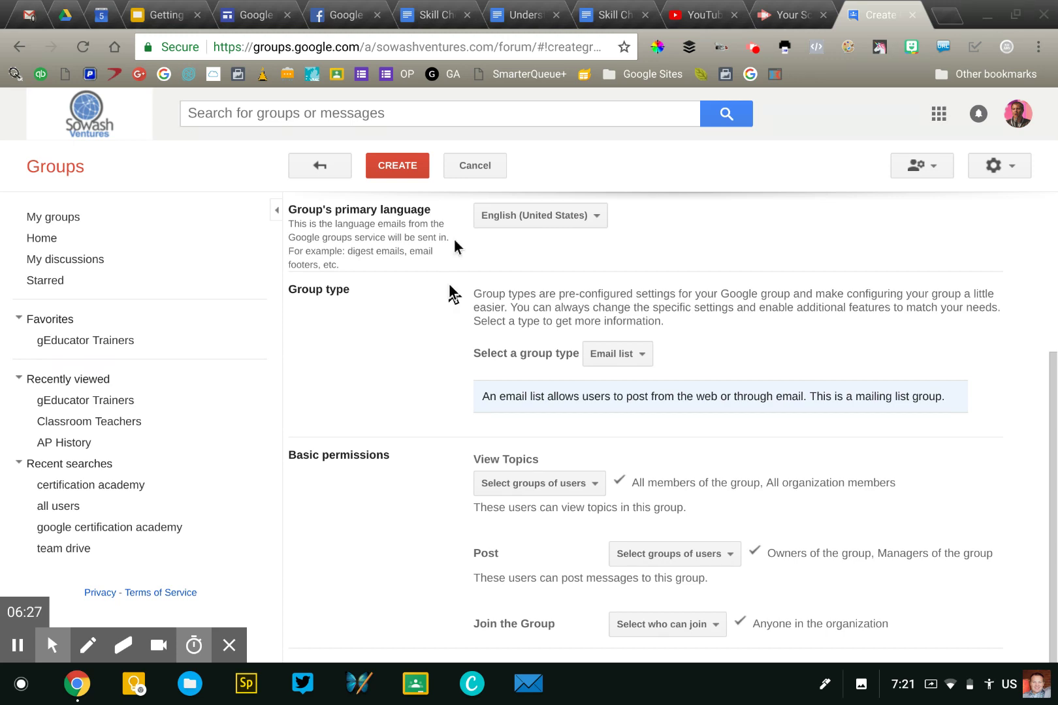
# - Go through the Skill Checklist tab back to the Understanding Google Groups document
pyautogui.click(453, 12)
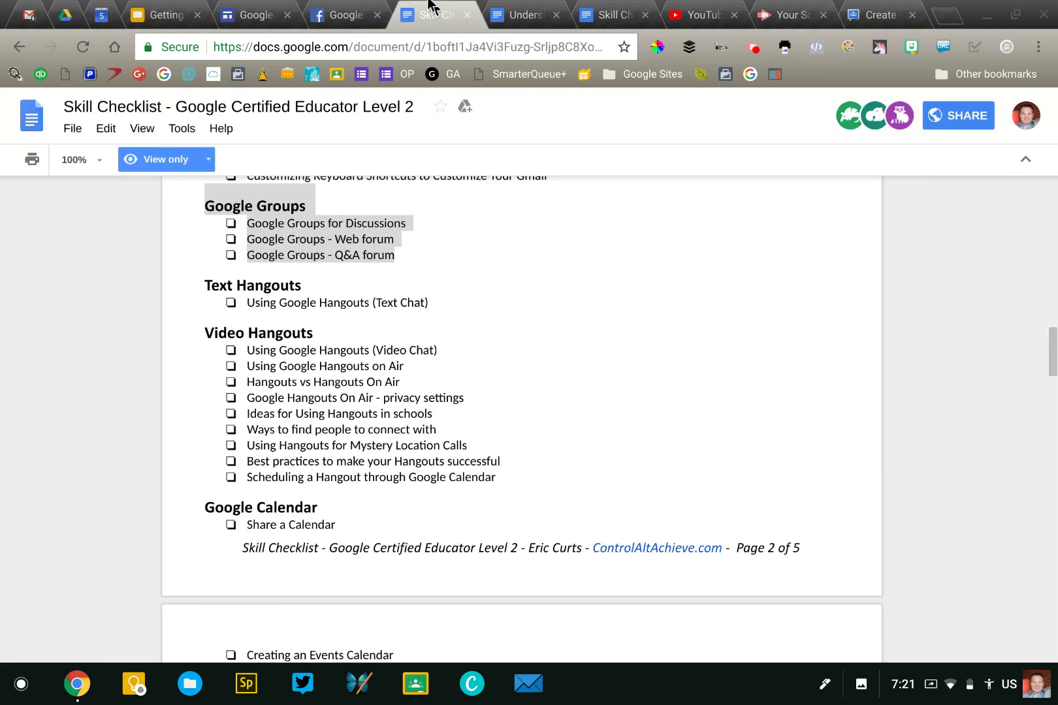
pyautogui.click(516, 11)
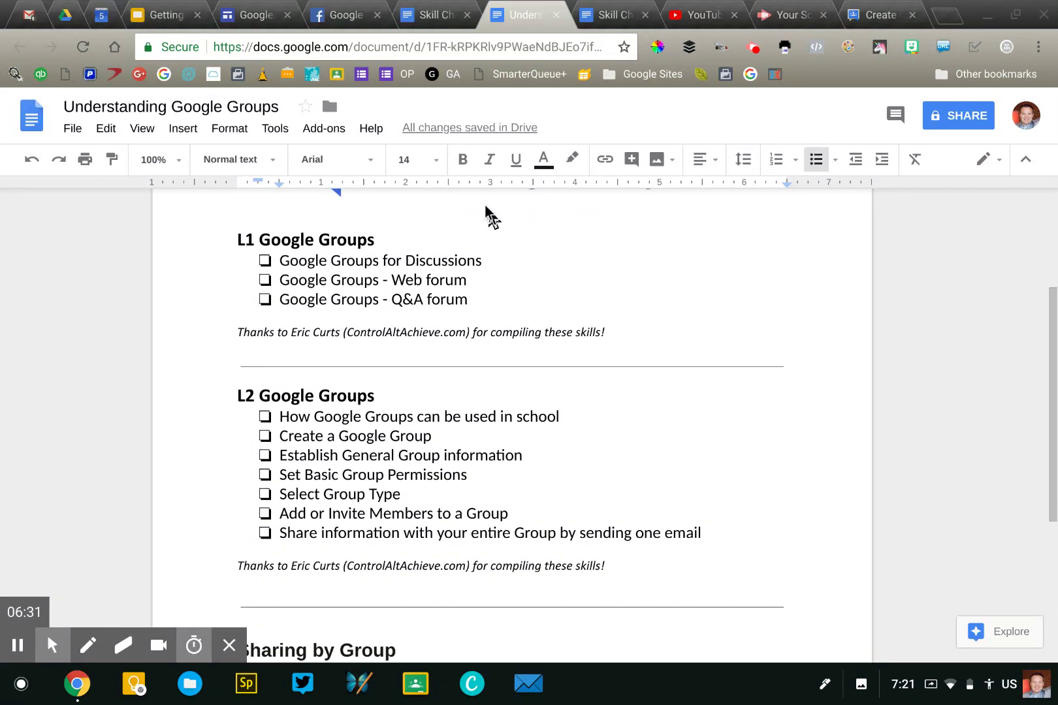